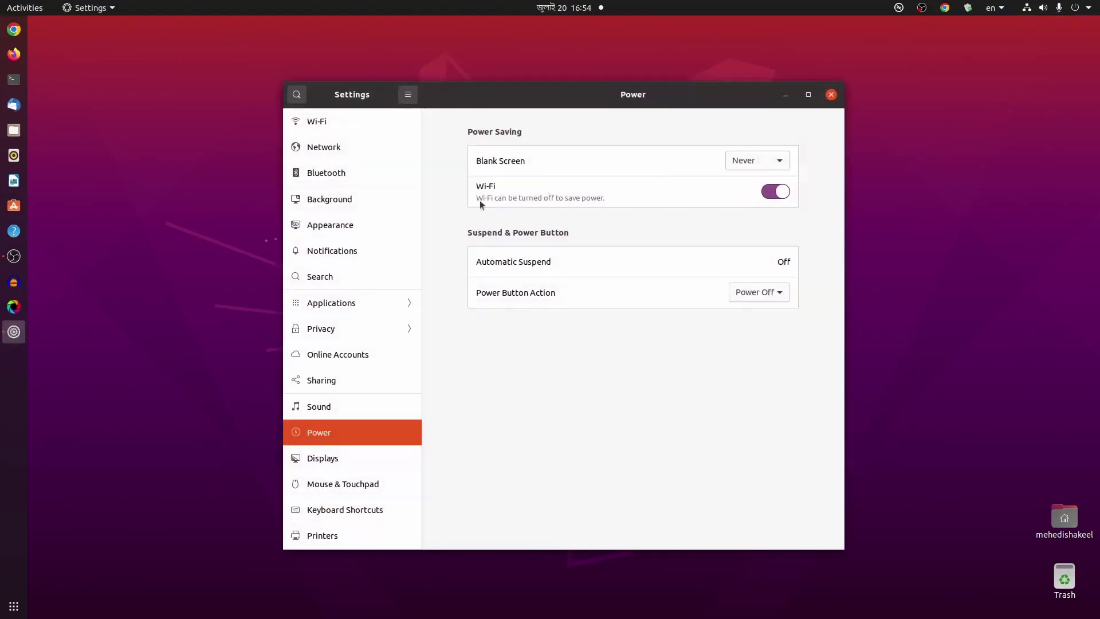
- View the system details on the Settings About page, then quit Settings with Ctrl+Q
{"action": "scroll", "coordinate": [351, 503], "scroll_direction": "down", "scroll_amount": 5}
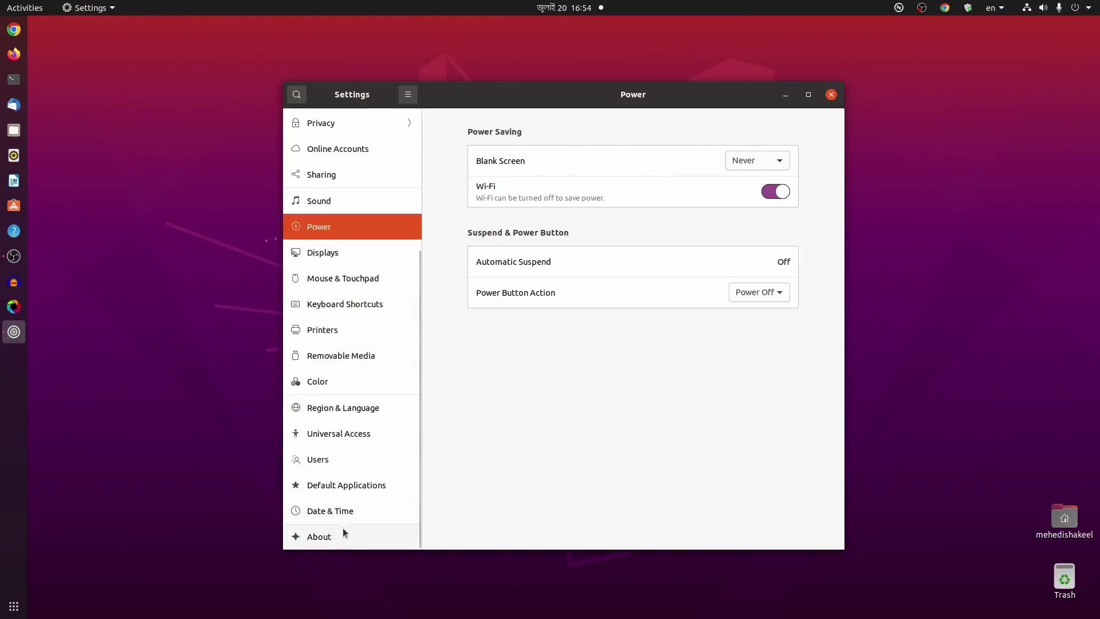
{"action": "left_click", "coordinate": [344, 533]}
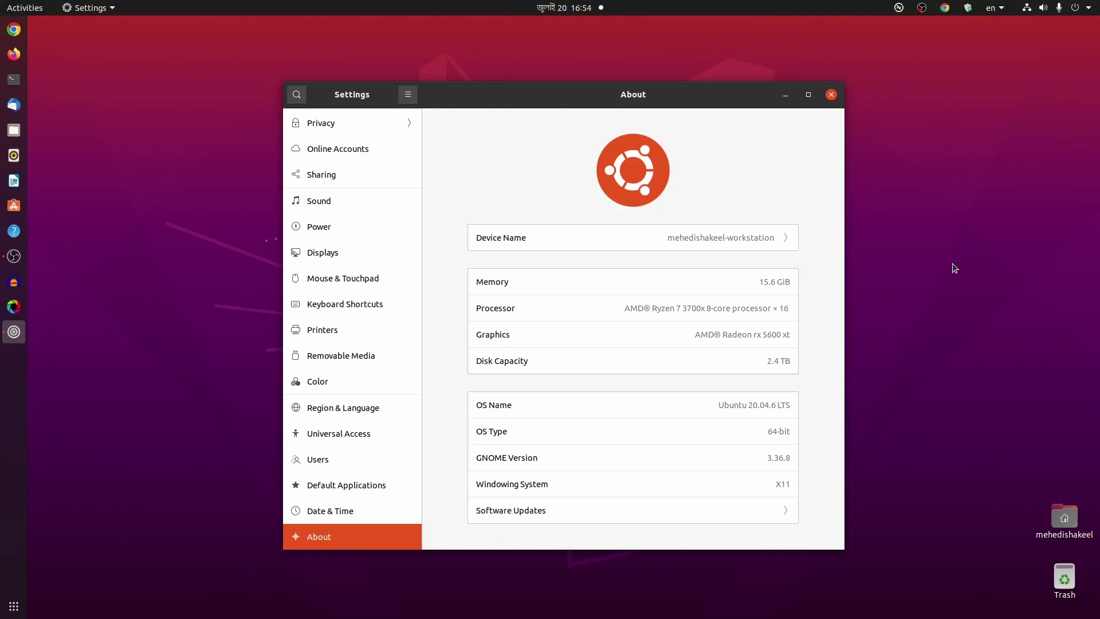
{"action": "key", "text": "ctrl+q"}
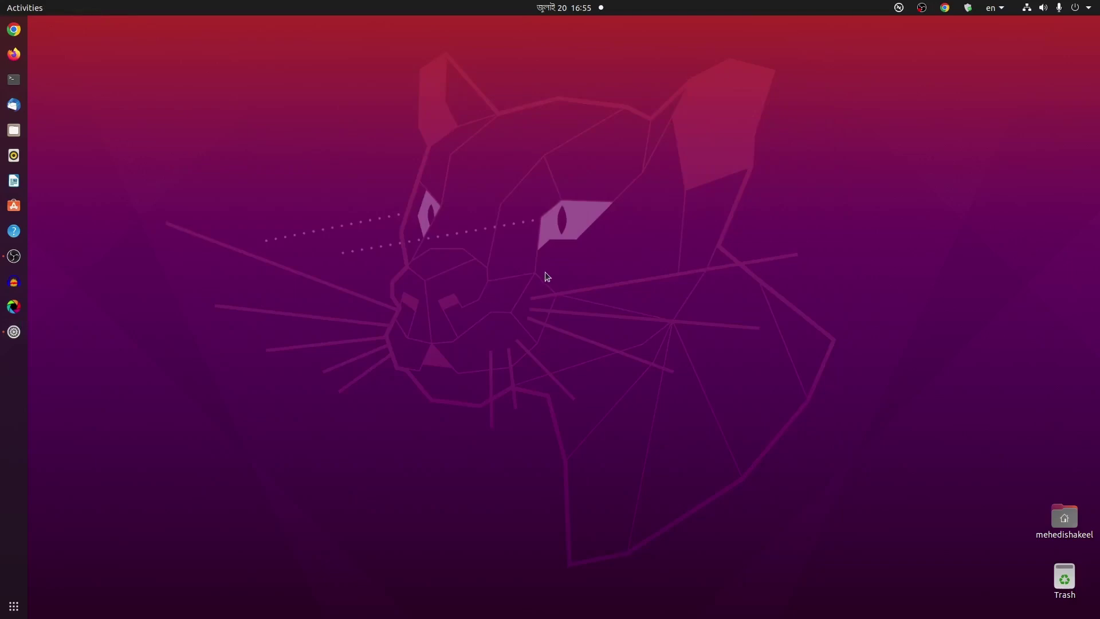
- Search Firefox for 'davinci resolve download' and open the official DaVinci Resolve 18 page
{"action": "left_click", "coordinate": [18, 60]}
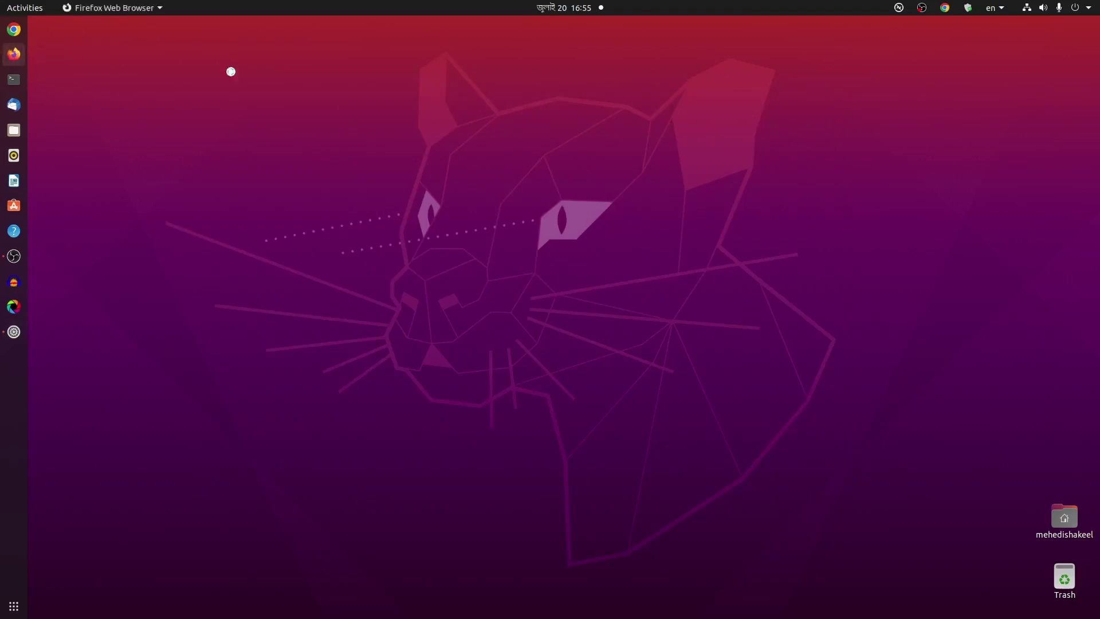
{"action": "type", "text": "dav"}
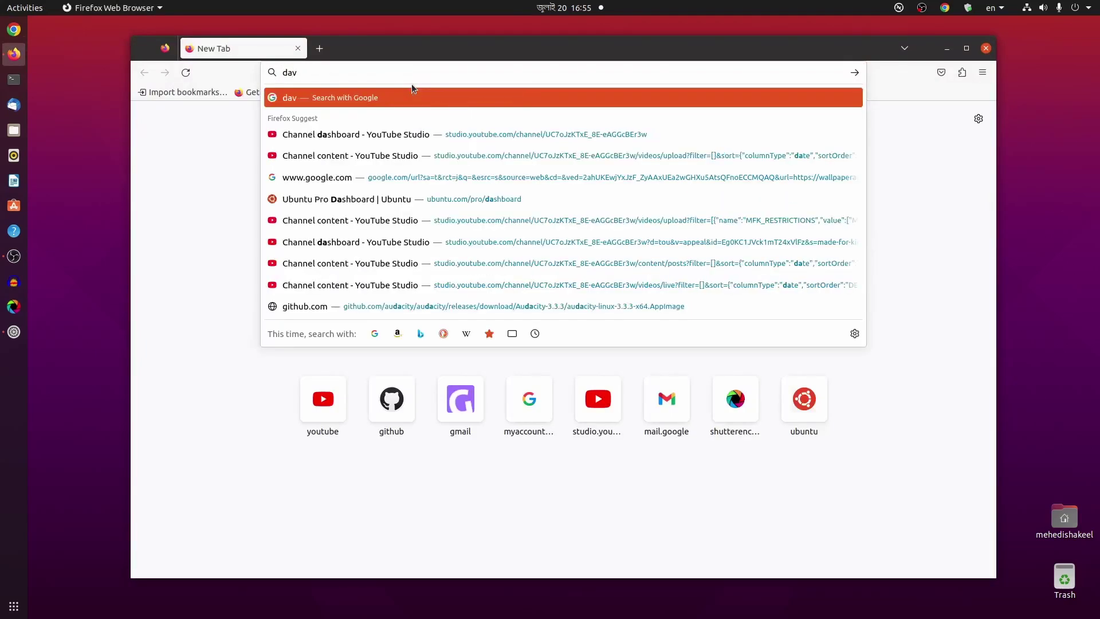
{"action": "type", "text": "inci resolve"}
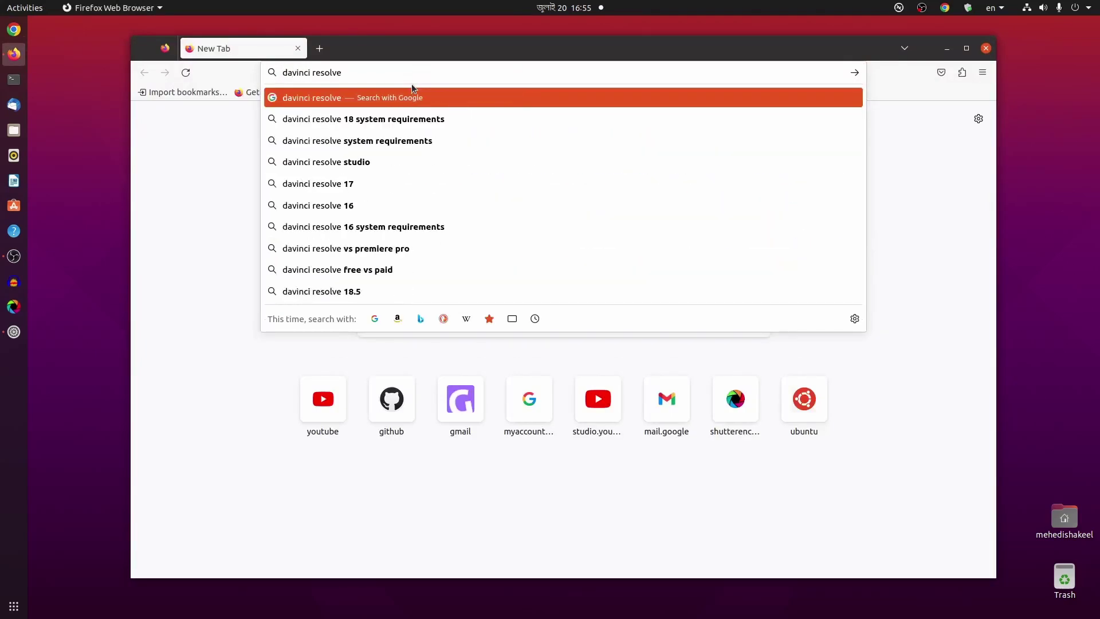
{"action": "type", "text": " download"}
{"action": "key", "text": "Return"}
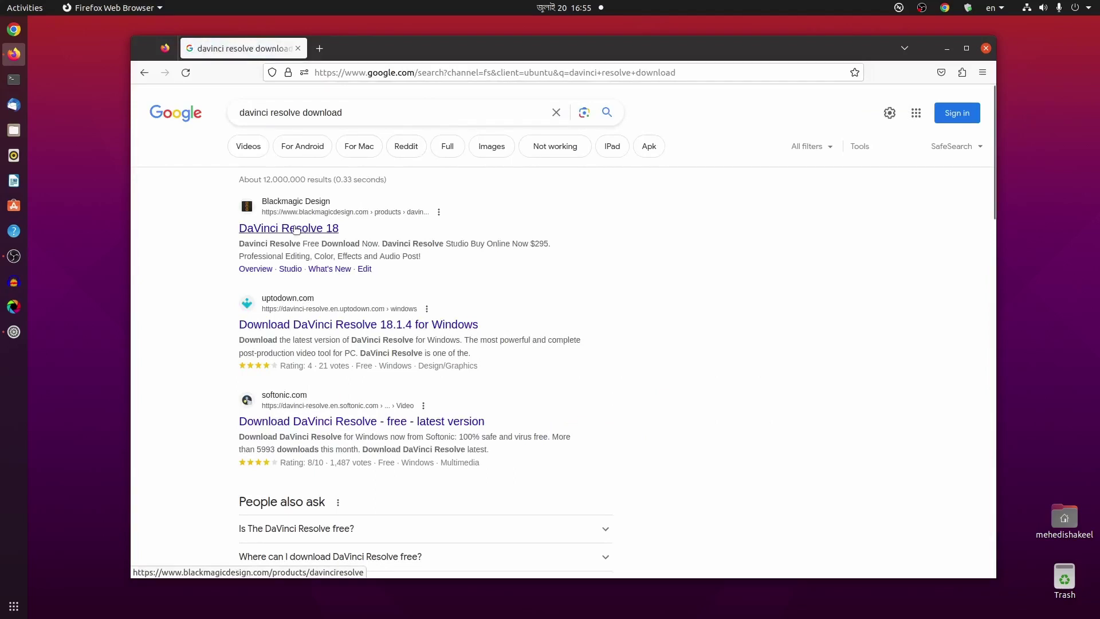
{"action": "left_click", "coordinate": [315, 229]}
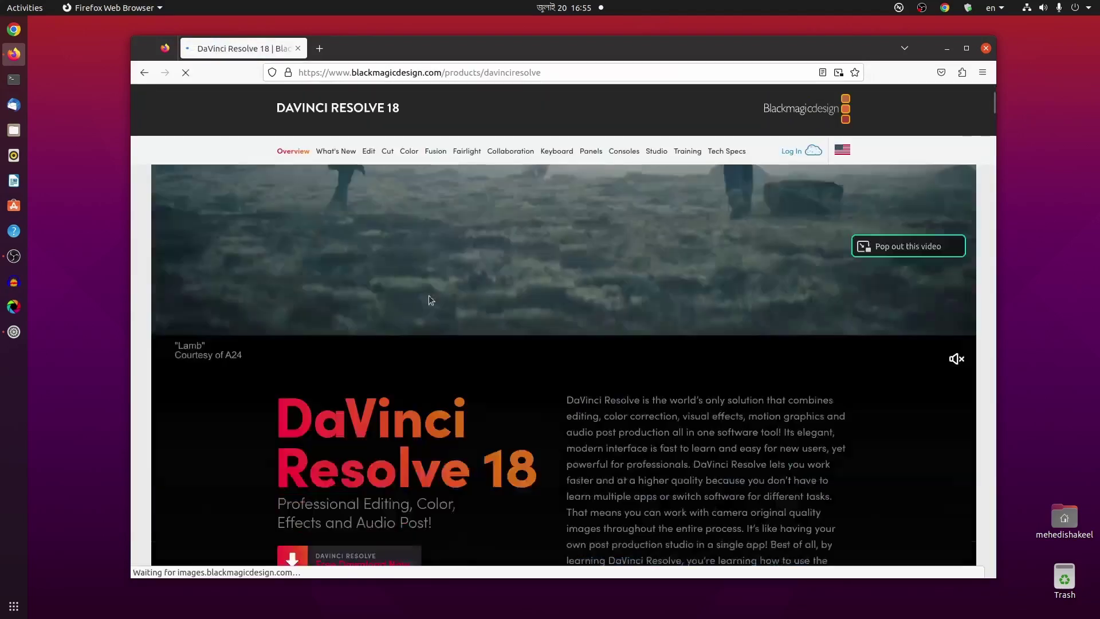
- Show the Free Download Now options for DaVinci Resolve 18.5, then minimize Firefox
{"action": "scroll", "coordinate": [429, 295], "scroll_direction": "down", "scroll_amount": 1}
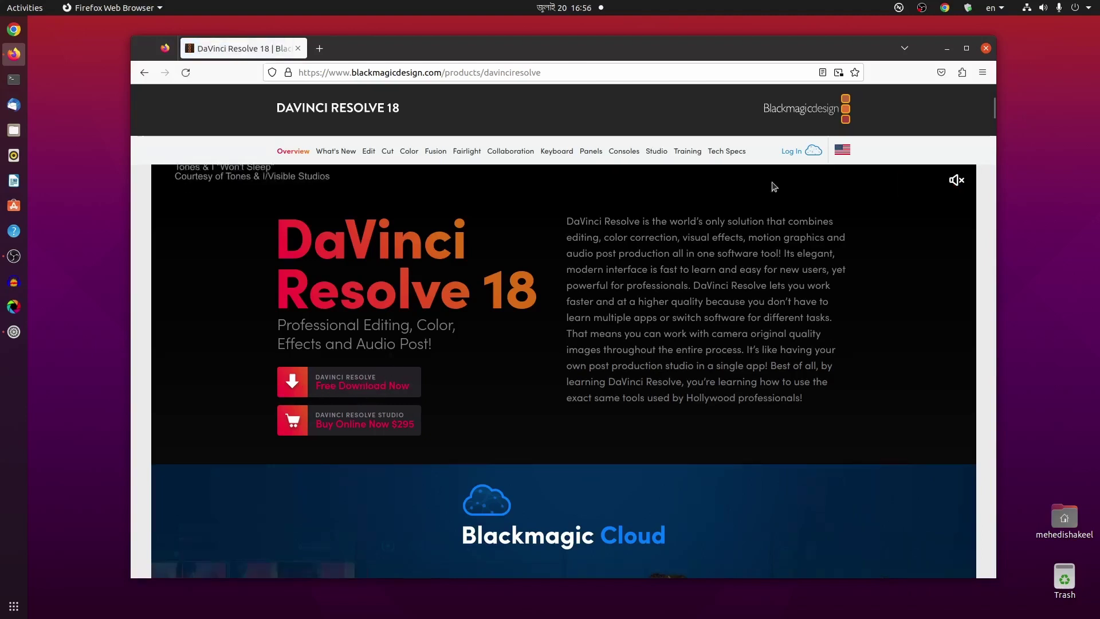
{"action": "left_click", "coordinate": [388, 375]}
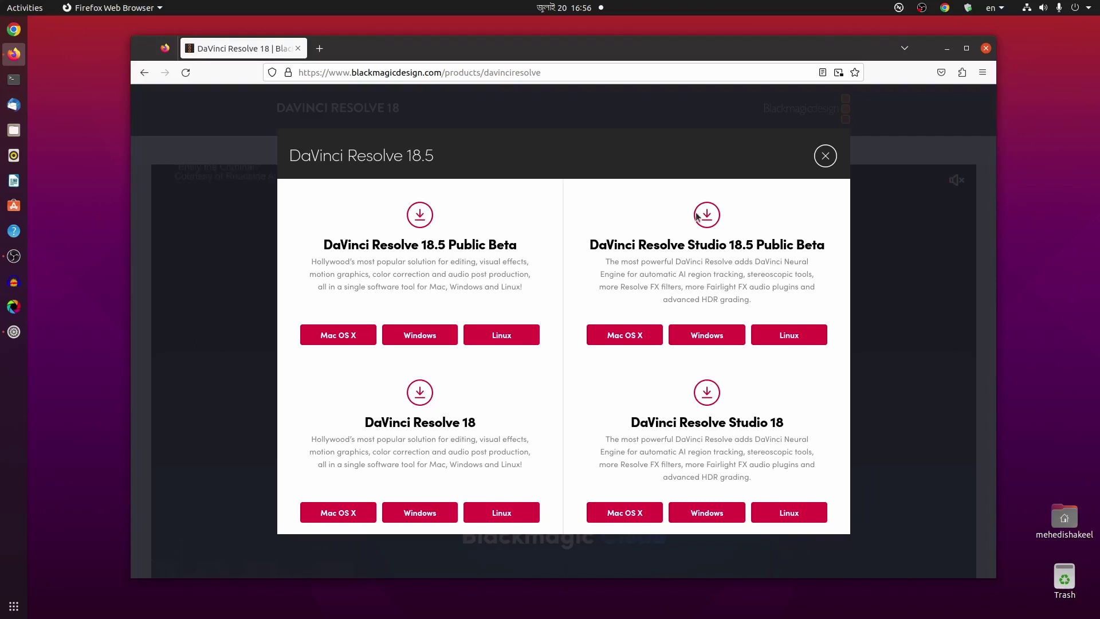
{"action": "left_click", "coordinate": [947, 48]}
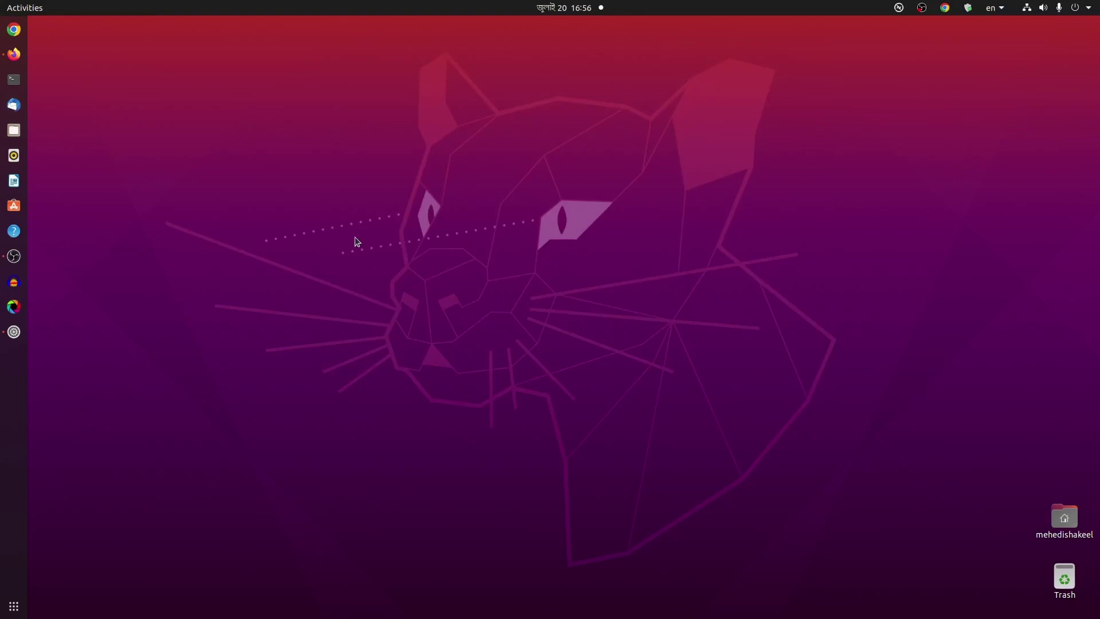
- Extract the DaVinci Resolve zip in Downloads using Extract Here
{"action": "left_click", "coordinate": [14, 131]}
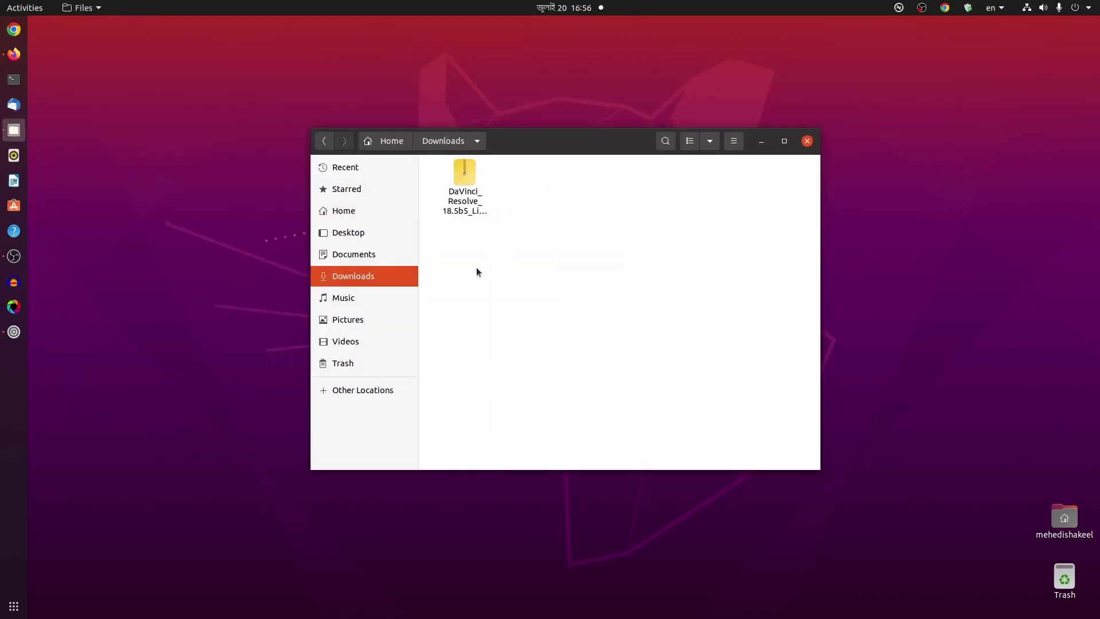
{"action": "left_click", "coordinate": [471, 191]}
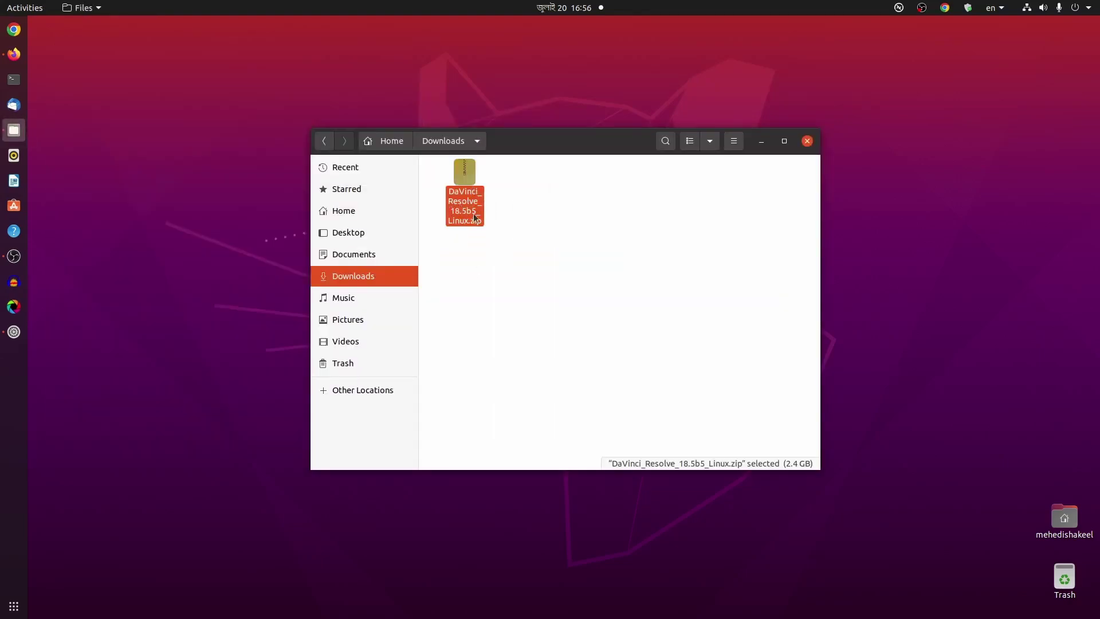
{"action": "right_click", "coordinate": [468, 184]}
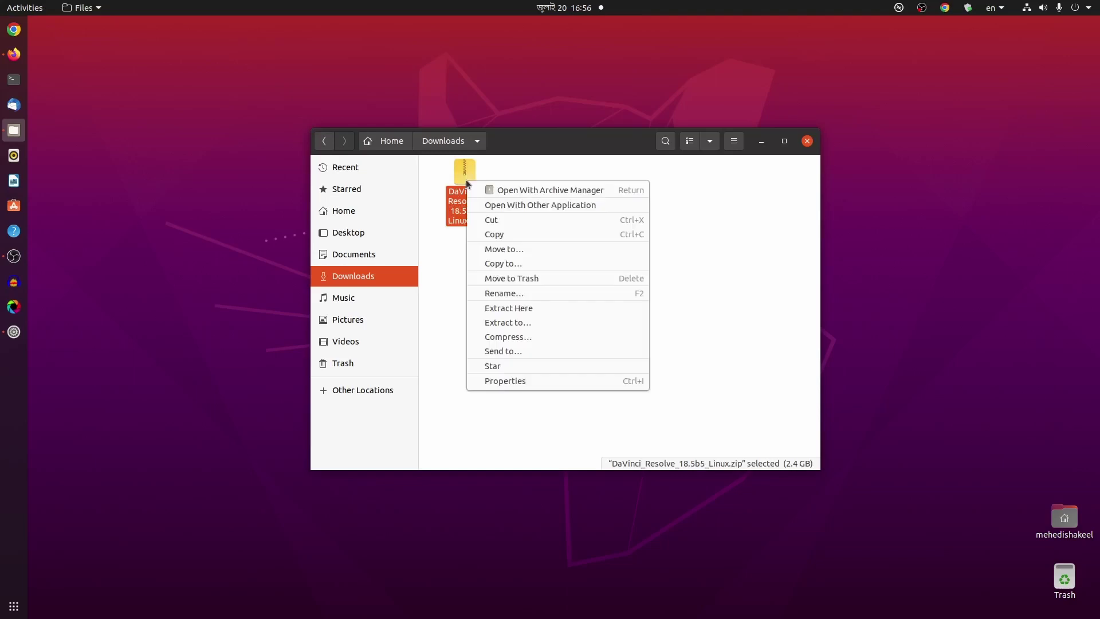
{"action": "left_click", "coordinate": [517, 308]}
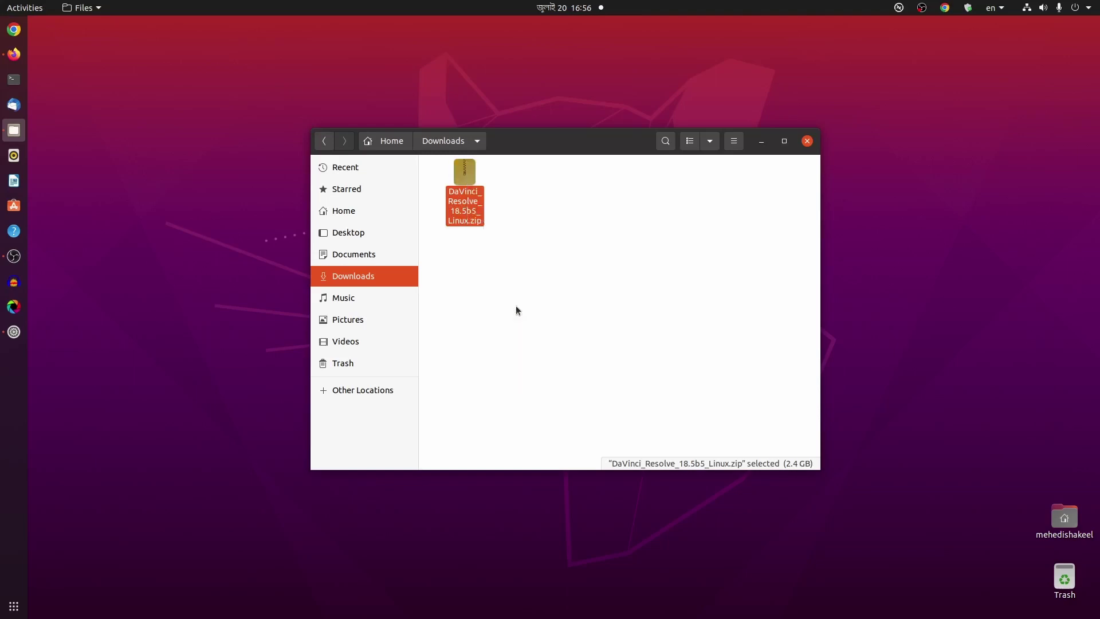
{"action": "left_click", "coordinate": [582, 304]}
- Open the extracted folder and view Linux_Installation_Instructions.pdf maximized in Document Viewer
{"action": "double_click", "coordinate": [456, 178]}
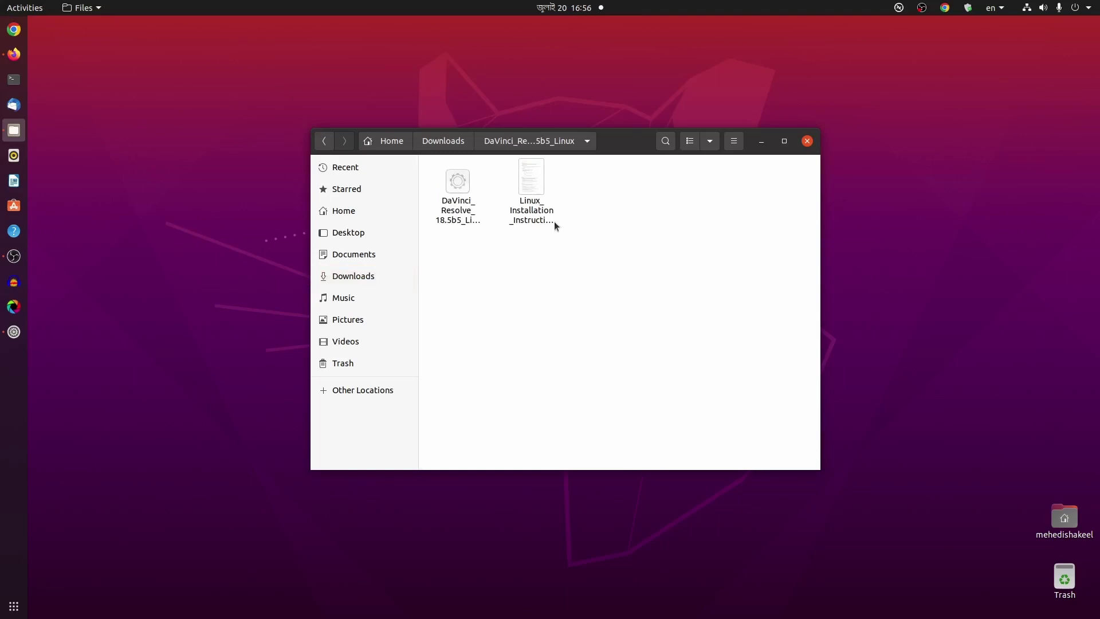
{"action": "left_click", "coordinate": [463, 217]}
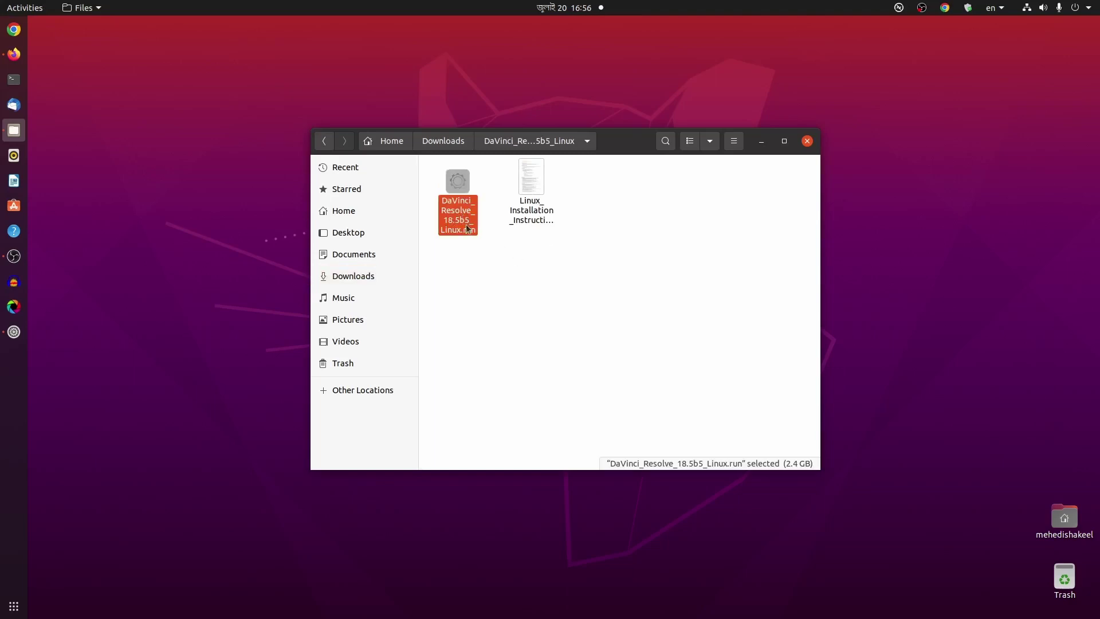
{"action": "left_click", "coordinate": [567, 255]}
{"action": "left_click", "coordinate": [533, 197]}
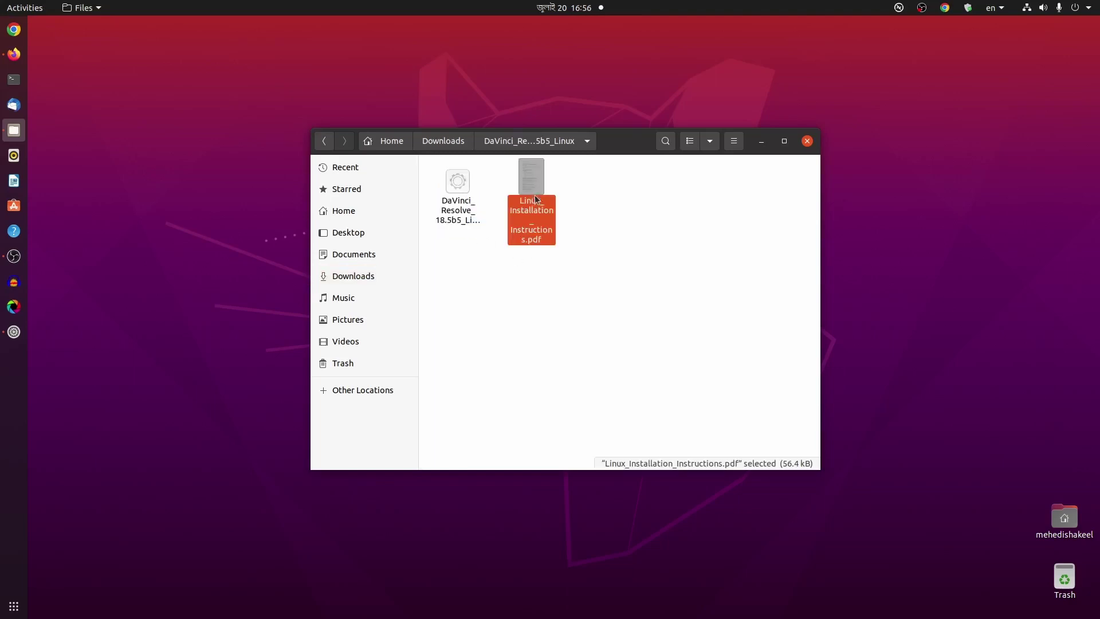
{"action": "right_click", "coordinate": [530, 200]}
{"action": "left_click", "coordinate": [556, 198]}
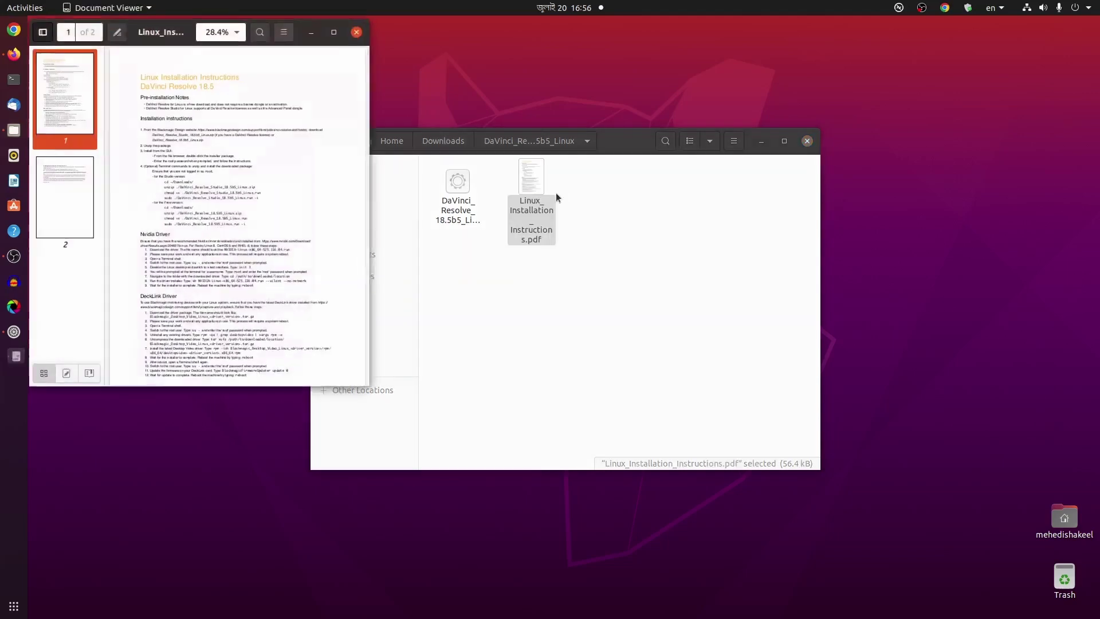
{"action": "double_click", "coordinate": [338, 30]}
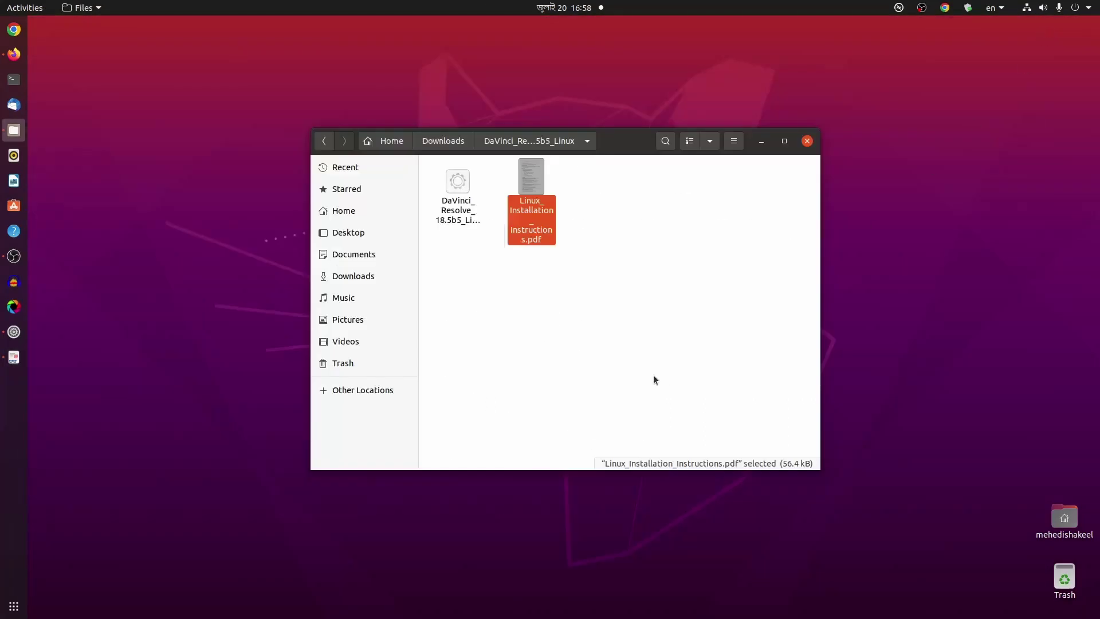
- Open a terminal in the DaVinci_Resolve_18.5b5_Linux folder and list its files with ls
{"action": "left_click", "coordinate": [653, 373]}
{"action": "right_click", "coordinate": [653, 308]}
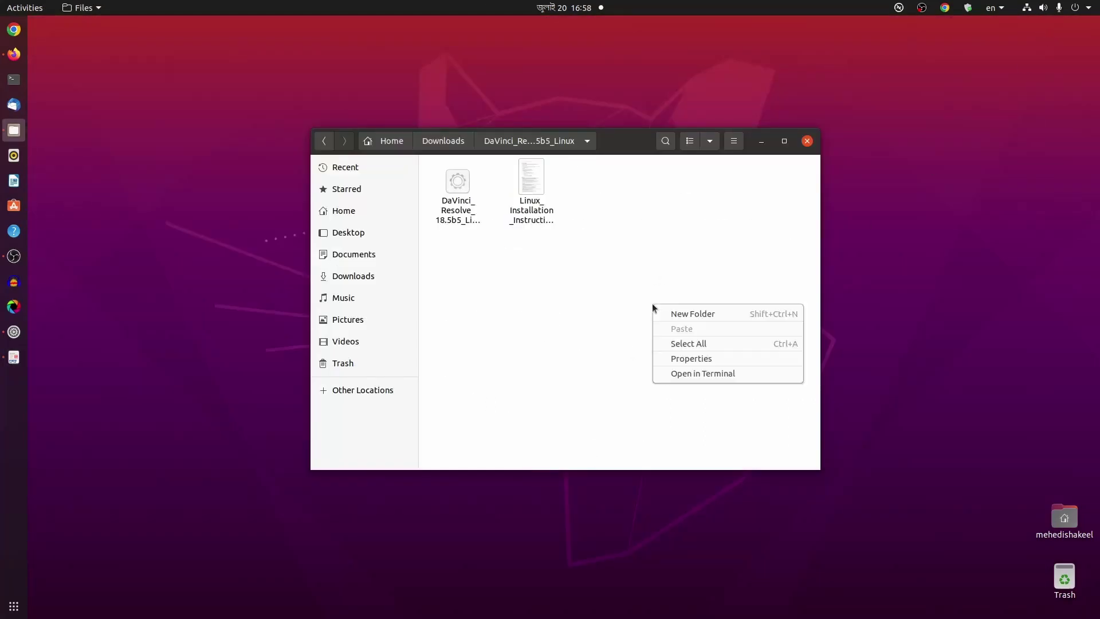
{"action": "left_click", "coordinate": [689, 373]}
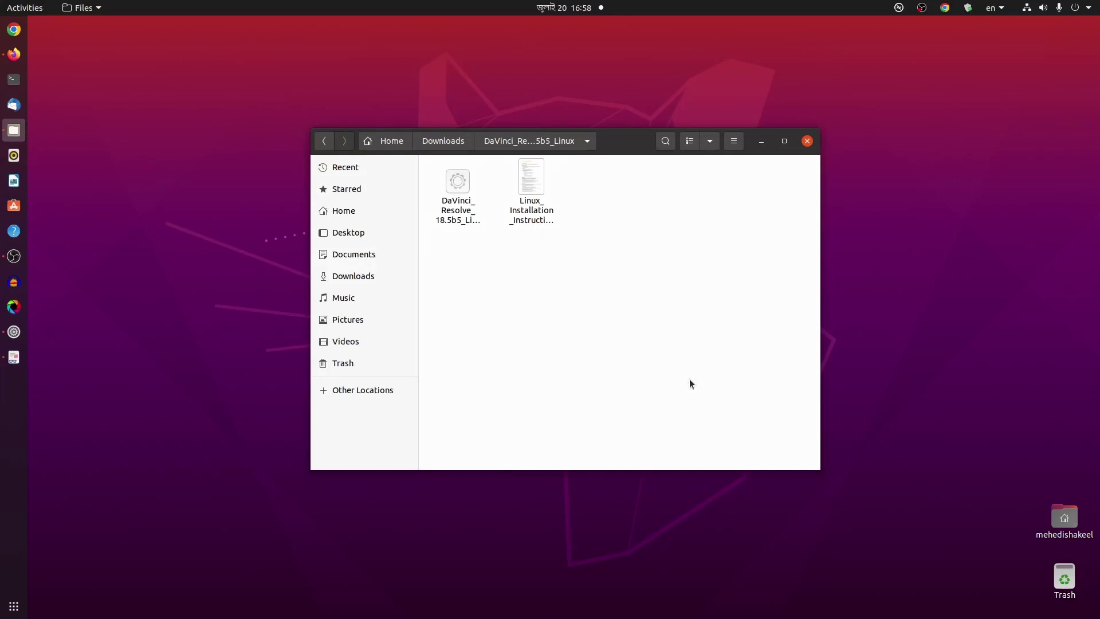
{"action": "type", "text": "ls"}
{"action": "key", "text": "Return"}
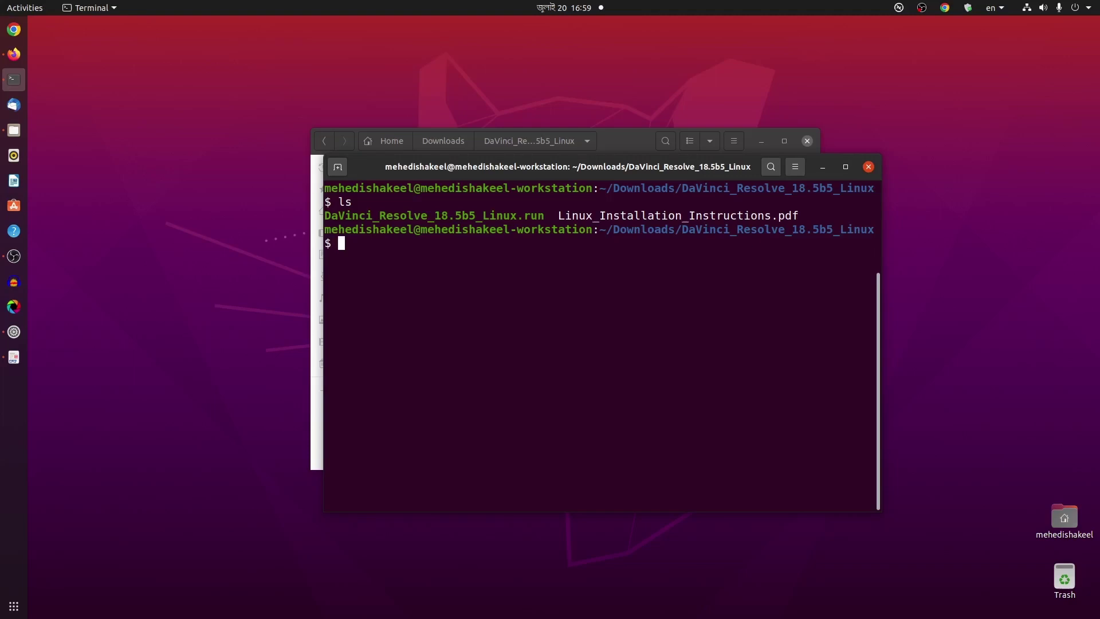
- Make DaVinci_Resolve_18.5b5_Linux.run executable with sudo chmod +x
{"action": "type", "text": "sudo chmod +x D"}
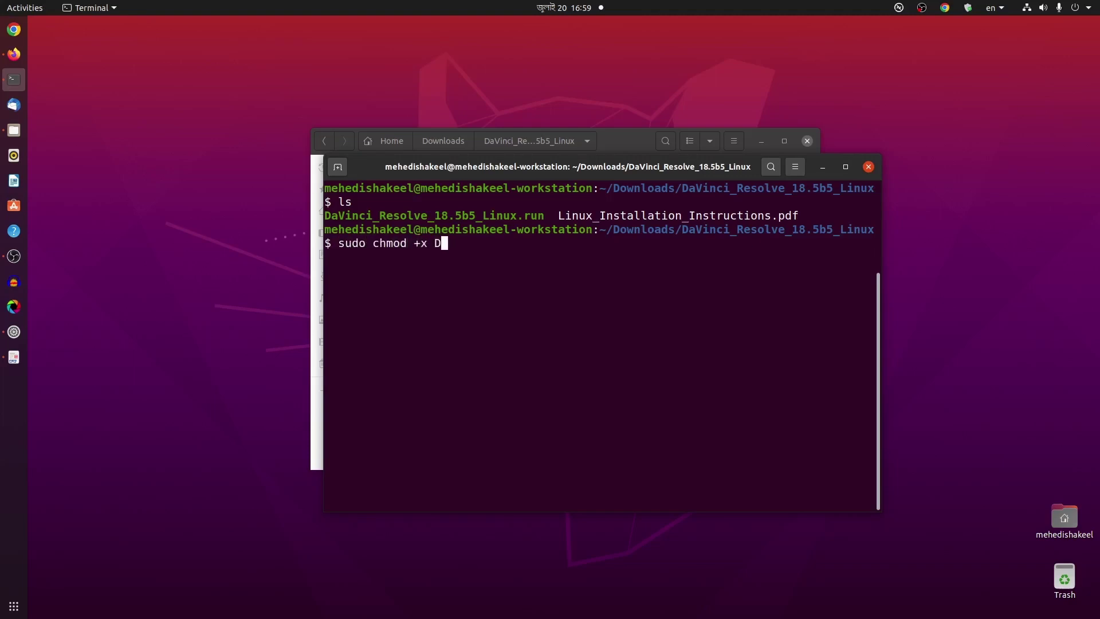
{"action": "type", "text": "a"}
{"action": "key", "text": "Tab"}
{"action": "key", "text": "Return"}
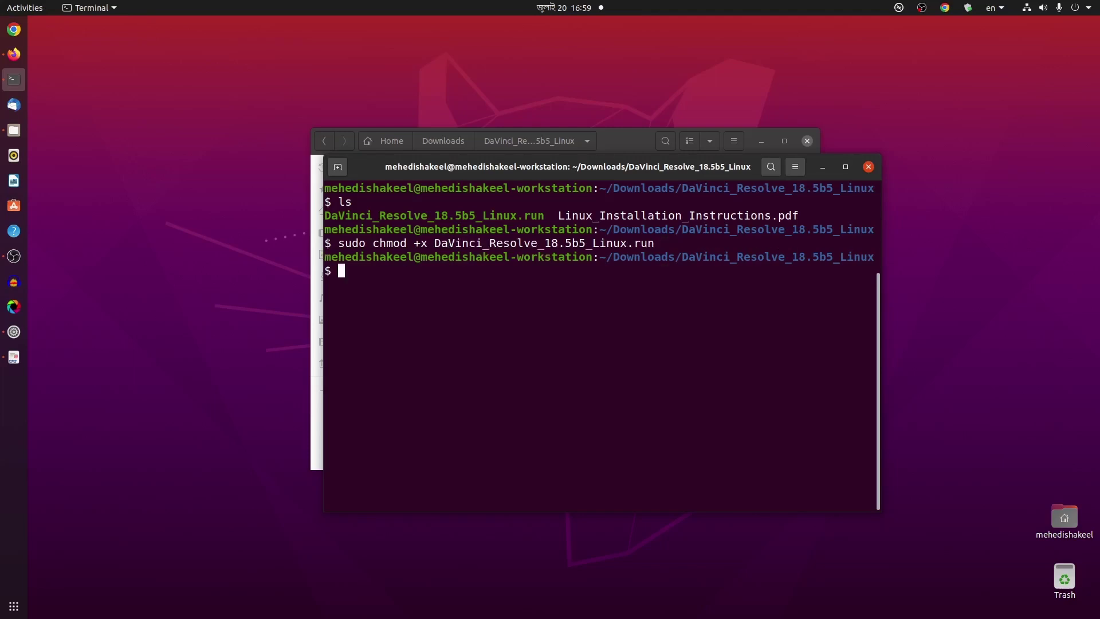
- Run the installer with sudo ./DaVinci_Resolve_18.5b5_Linux.run -i
{"action": "type", "text": "ls"}
{"action": "key", "text": "Return"}
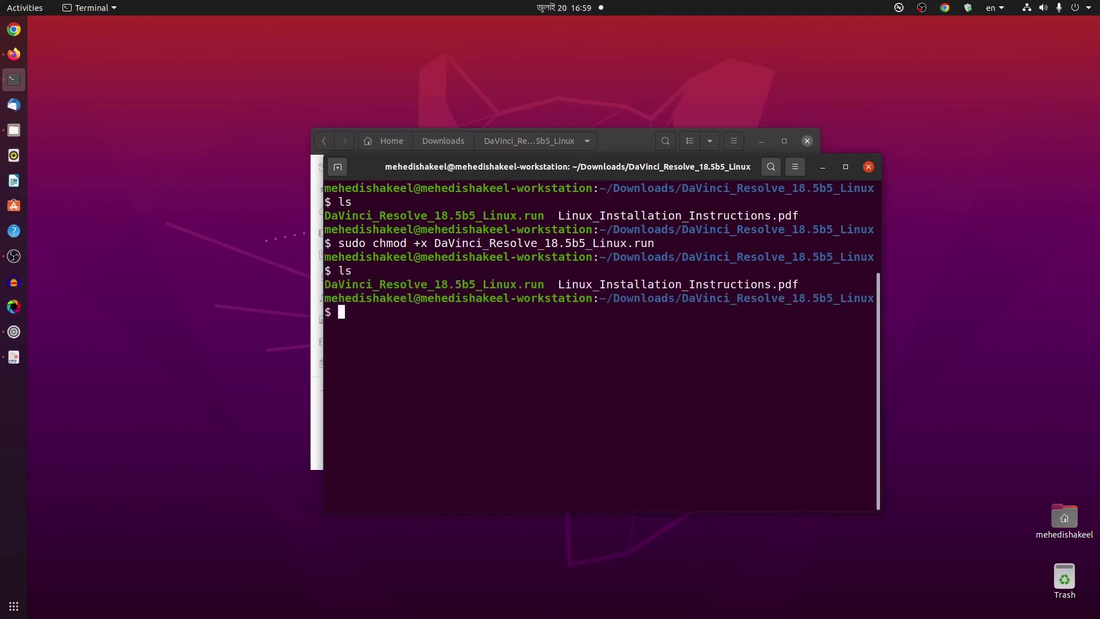
{"action": "key", "text": "ctrl+l"}
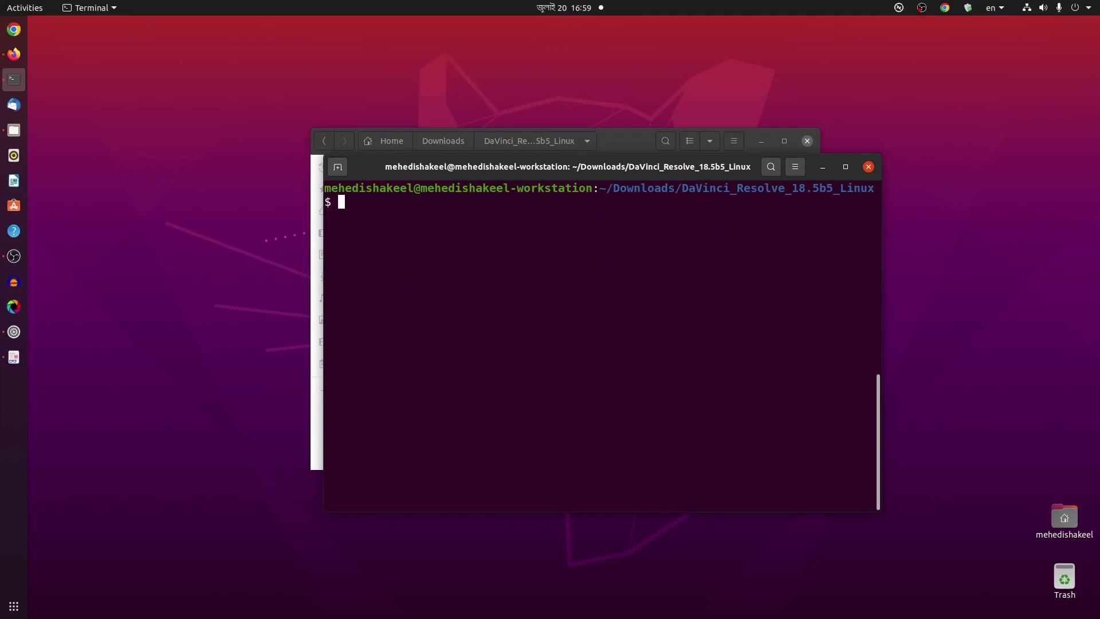
{"action": "type", "text": "sudo ./D"}
{"action": "key", "text": "Tab"}
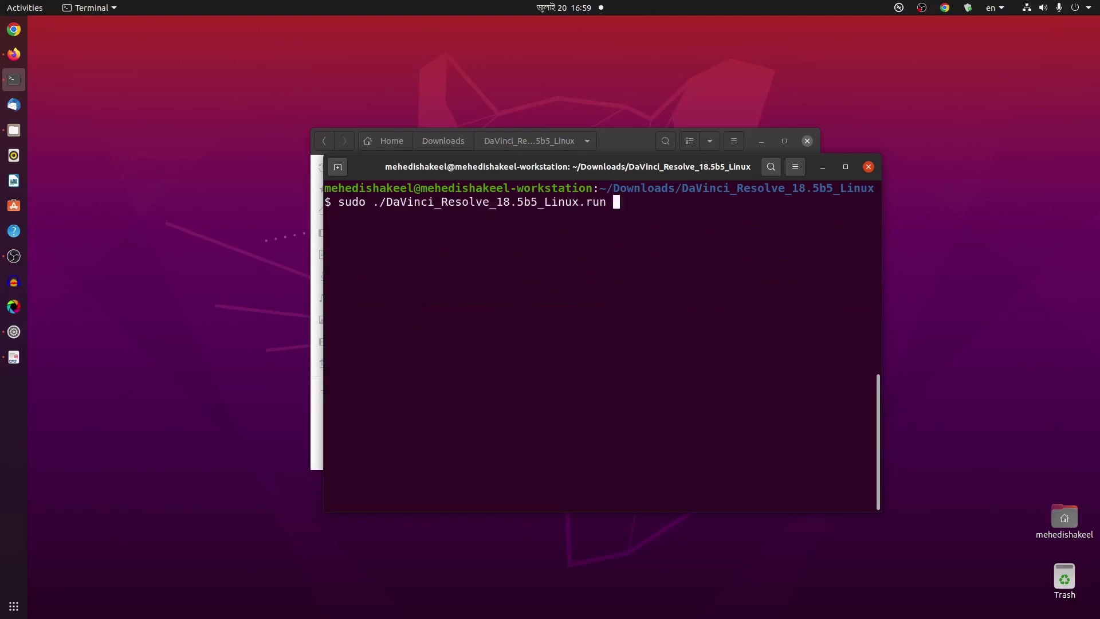
{"action": "type", "text": "-i"}
{"action": "key", "text": "Return"}
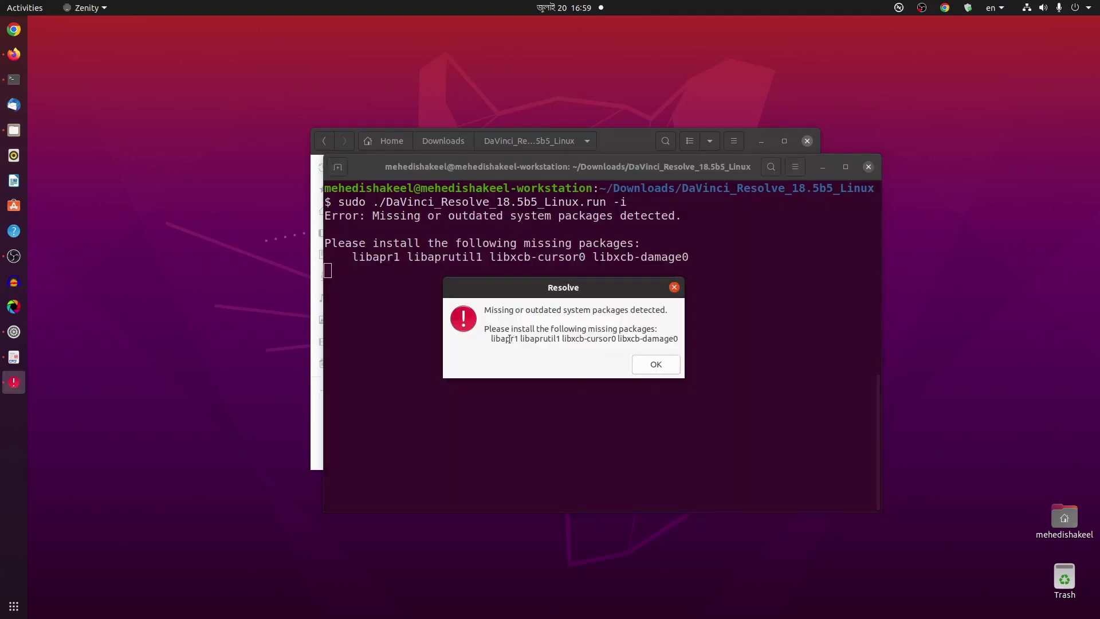
- Copy the missing package names from the installer's error dialog and dismiss it
{"action": "left_click_drag", "start_coordinate": [490, 339], "coordinate": [673, 342]}
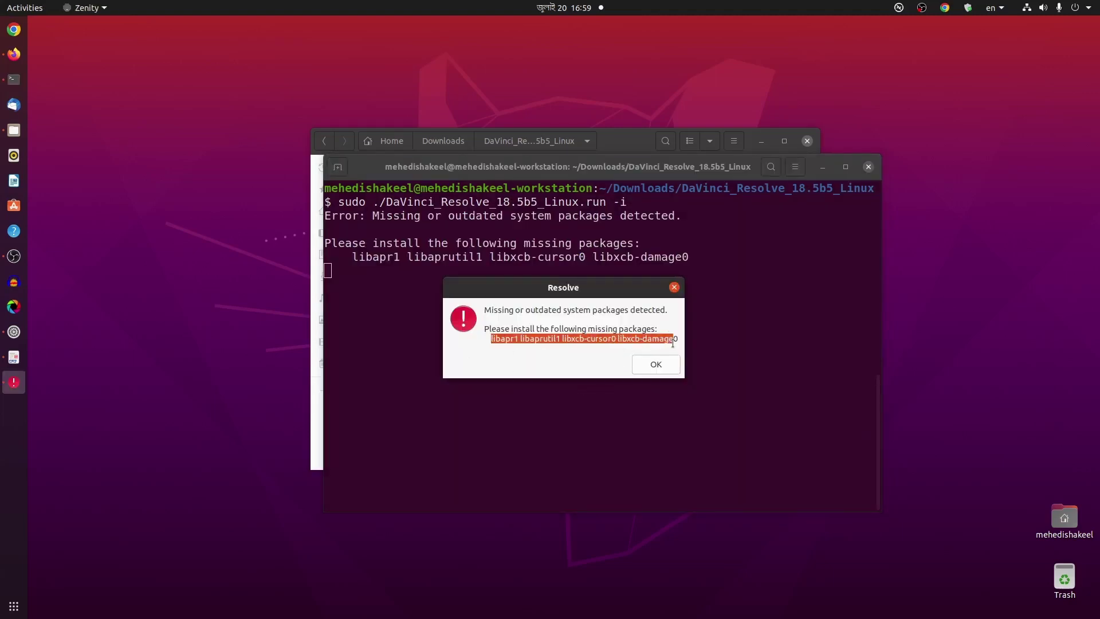
{"action": "right_click", "coordinate": [610, 338]}
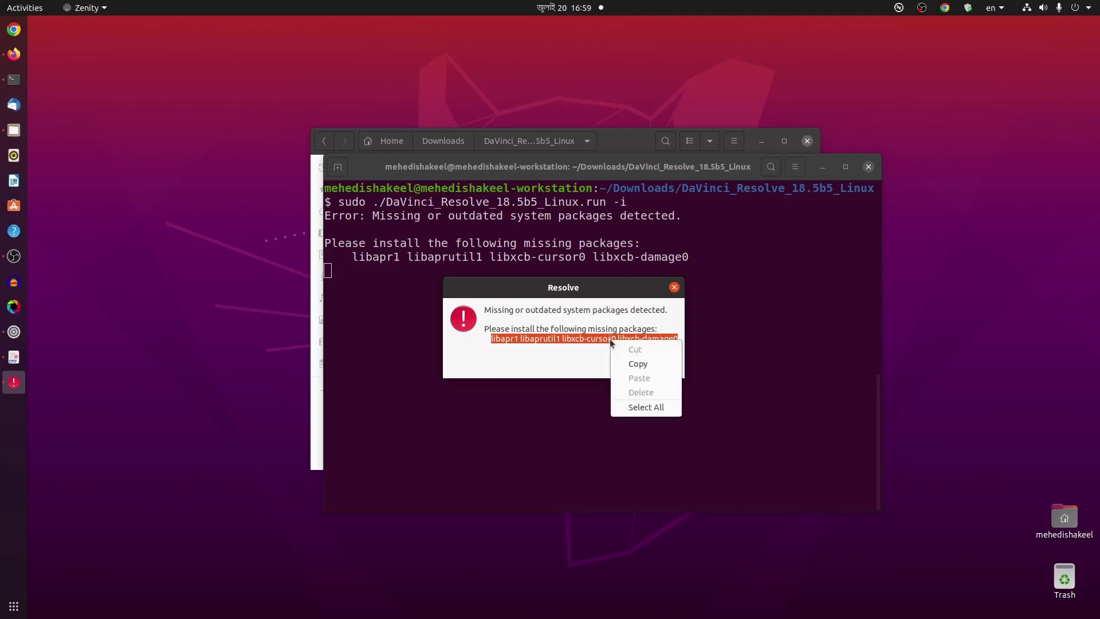
{"action": "left_click", "coordinate": [632, 362]}
{"action": "left_click", "coordinate": [656, 365]}
- Install libapr1, libaprutil1, libxcb-cursor0 and libxcb-damage0 with sudo apt install, then clear the screen
{"action": "type", "text": "sudo ap"}
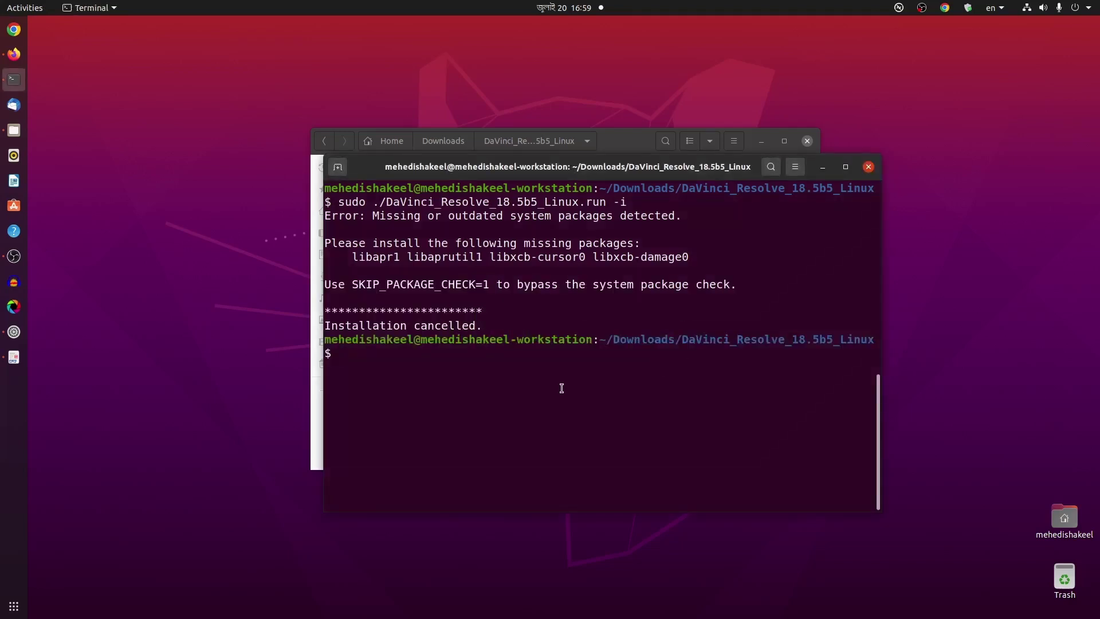
{"action": "type", "text": "t install"}
{"action": "right_click", "coordinate": [528, 376]}
{"action": "left_click", "coordinate": [555, 416]}
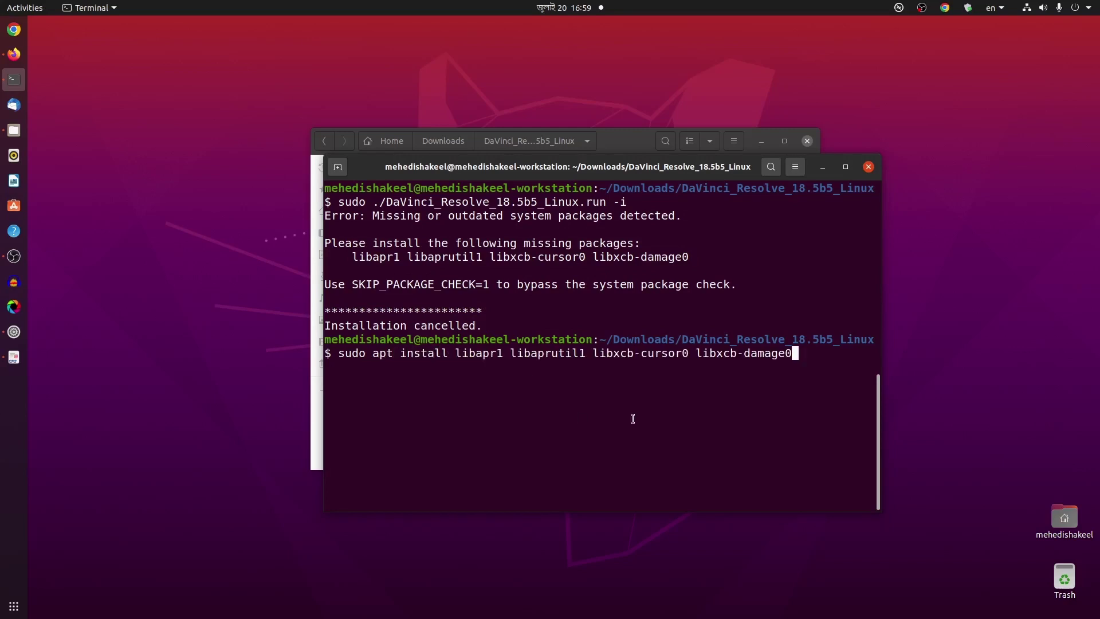
{"action": "key", "text": "Return"}
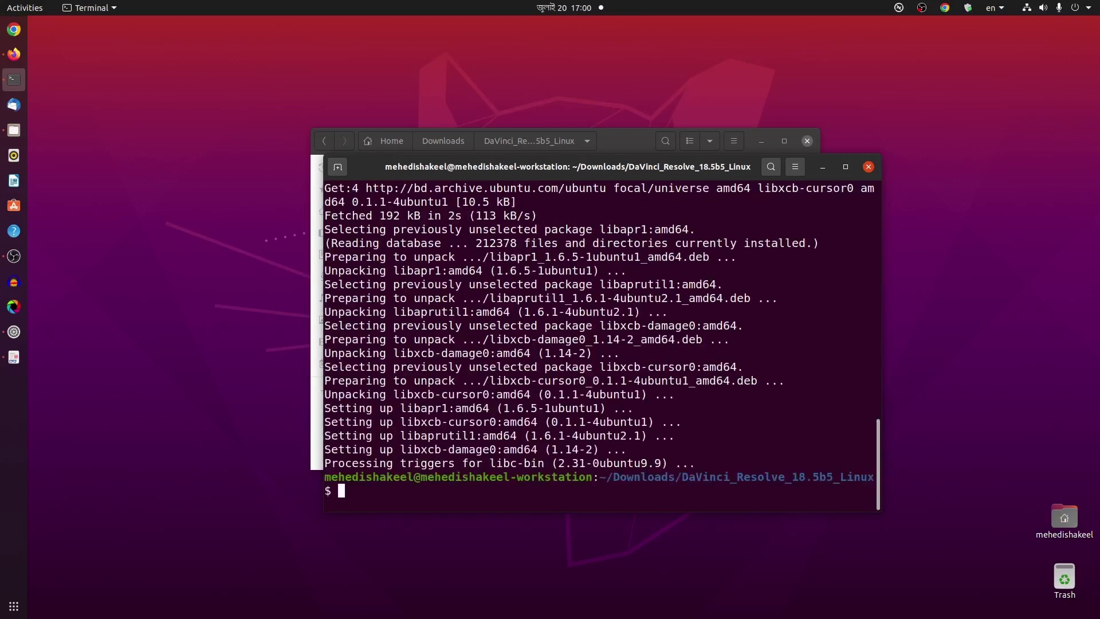
{"action": "key", "text": "ctrl+l"}
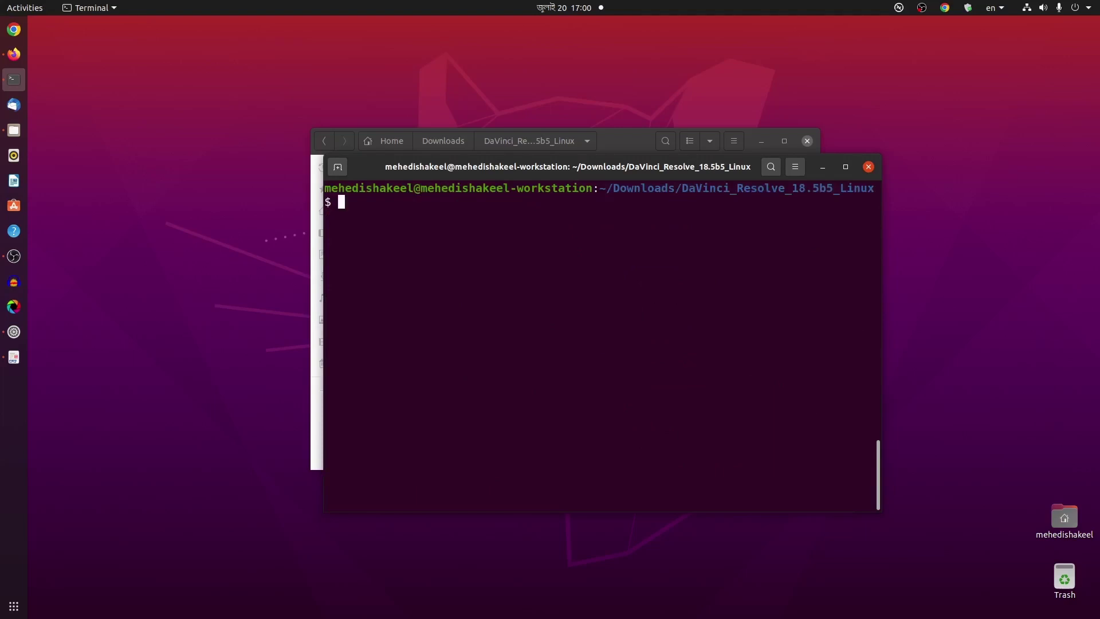
- Rerun the installer -i command from history, answering y to continue and y to the license
{"action": "key", "text": "Up"}
{"action": "key", "text": "Up"}
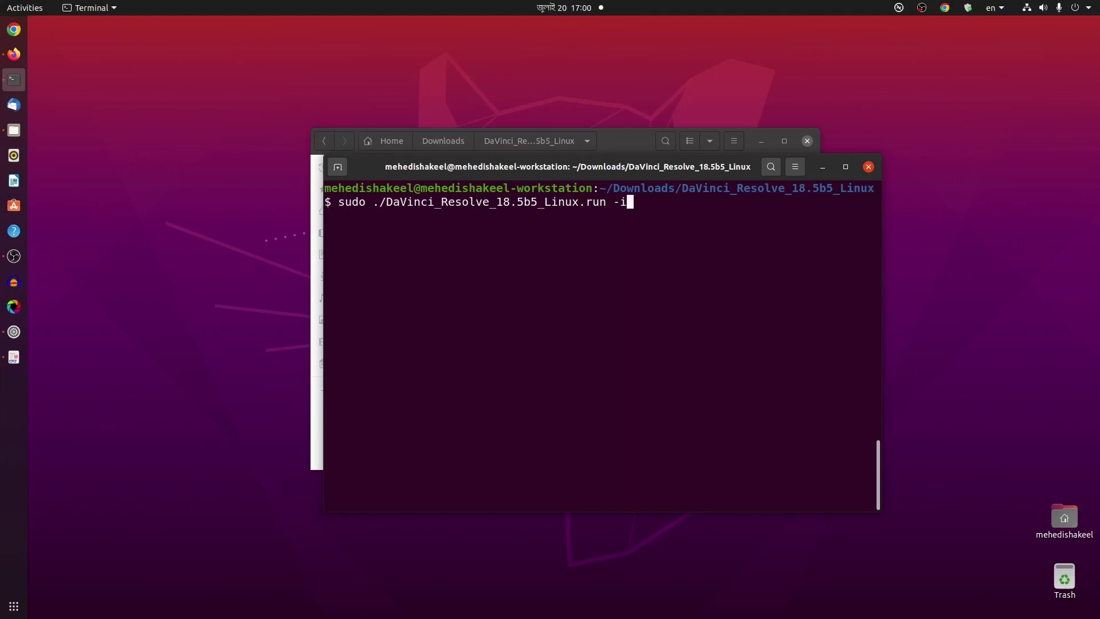
{"action": "key", "text": "Return"}
{"action": "type", "text": "y"}
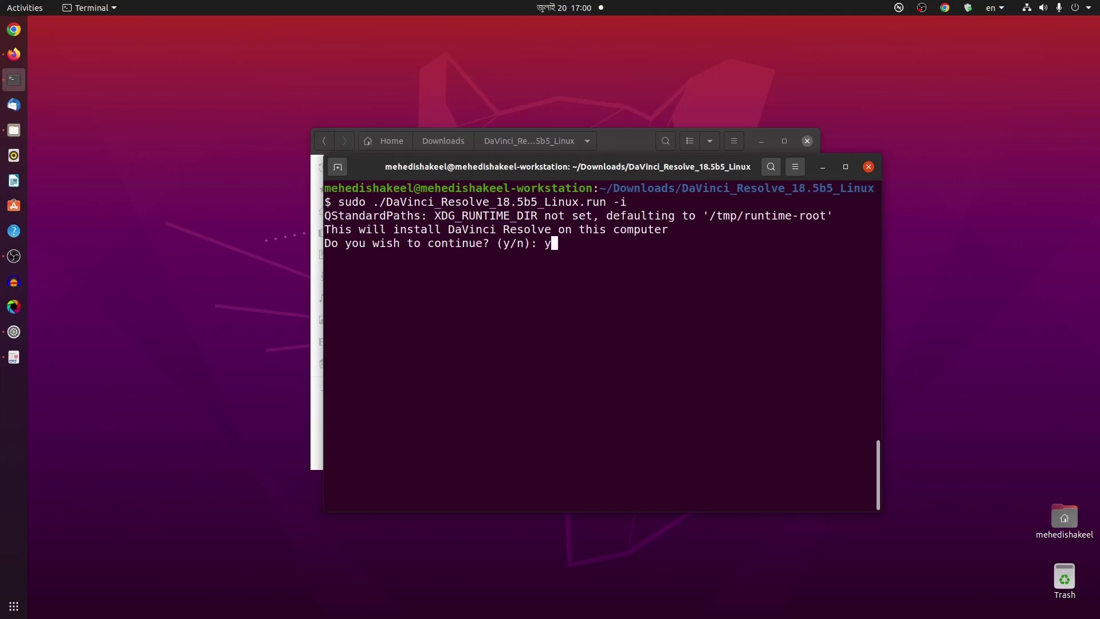
{"action": "key", "text": "Return"}
{"action": "type", "text": "y"}
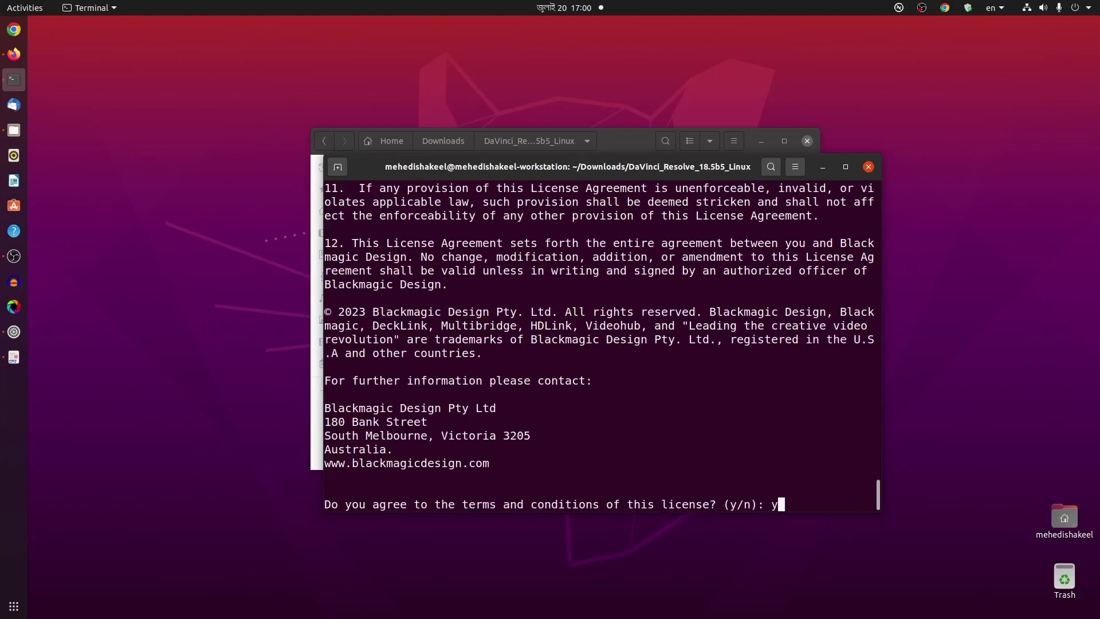
{"action": "key", "text": "Return"}
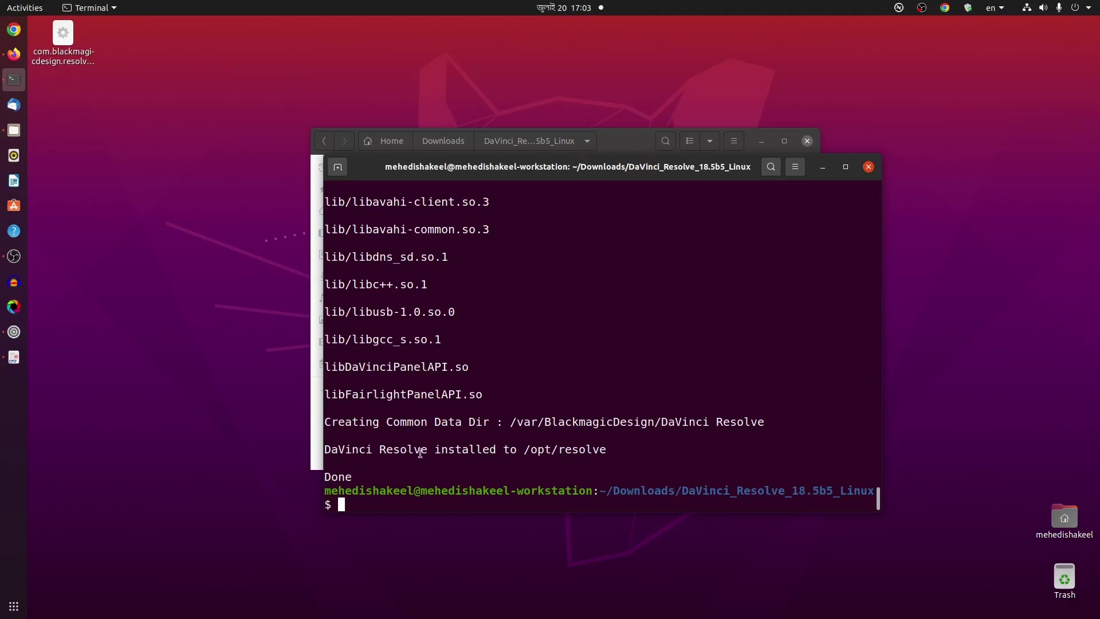
- Close the Terminal and Files windows after noting the /opt/resolve install path
{"action": "left_click_drag", "start_coordinate": [521, 448], "coordinate": [604, 449]}
{"action": "left_click", "coordinate": [603, 449]}
{"action": "left_click", "coordinate": [868, 167]}
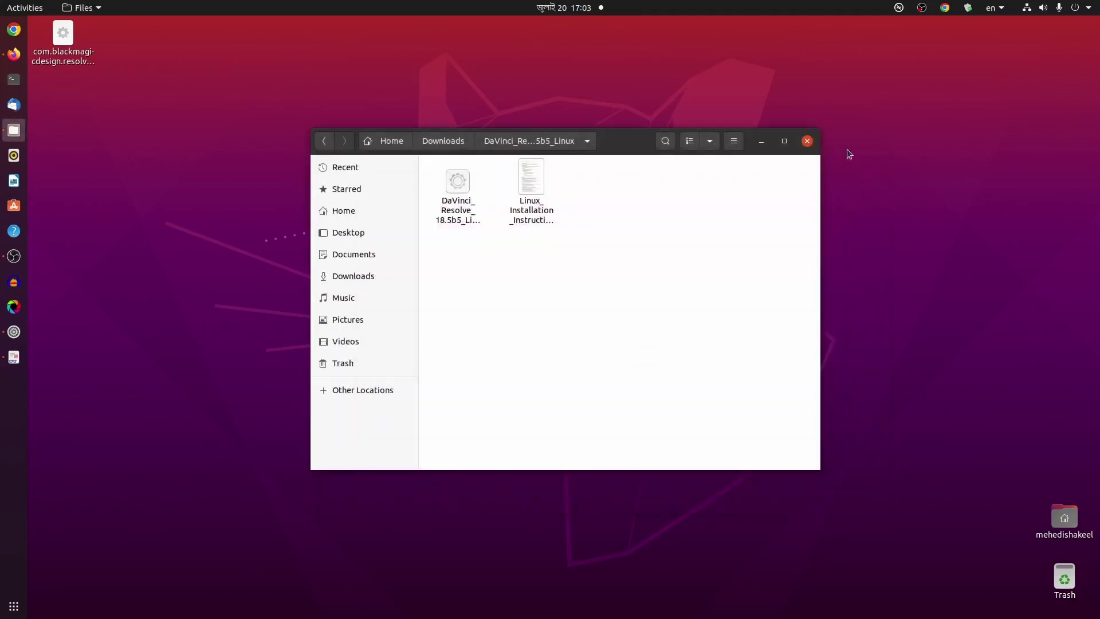
{"action": "left_click", "coordinate": [807, 140]}
- Find DaVinci Resolve in Show Applications, add it to Favorites, and launch it
{"action": "left_click", "coordinate": [14, 606]}
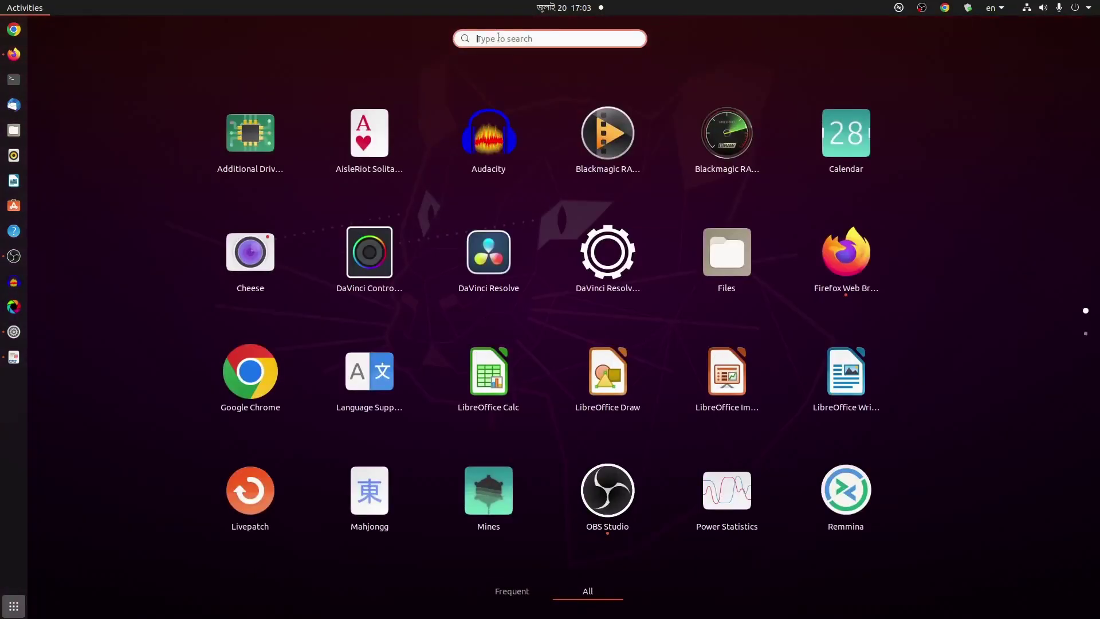
{"action": "type", "text": "davil"}
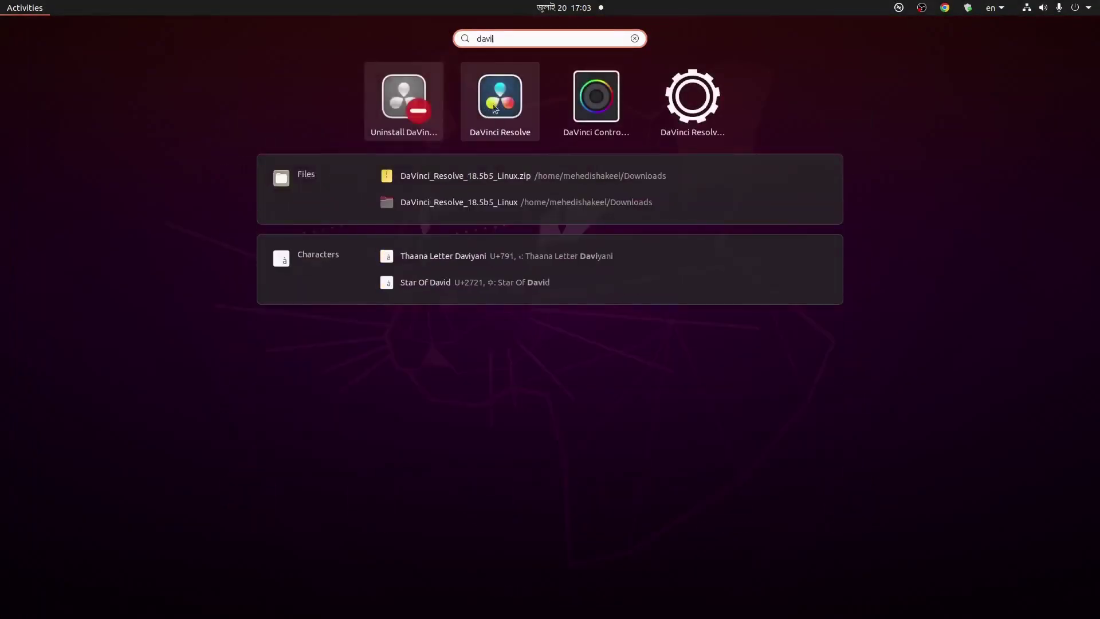
{"action": "right_click", "coordinate": [510, 105]}
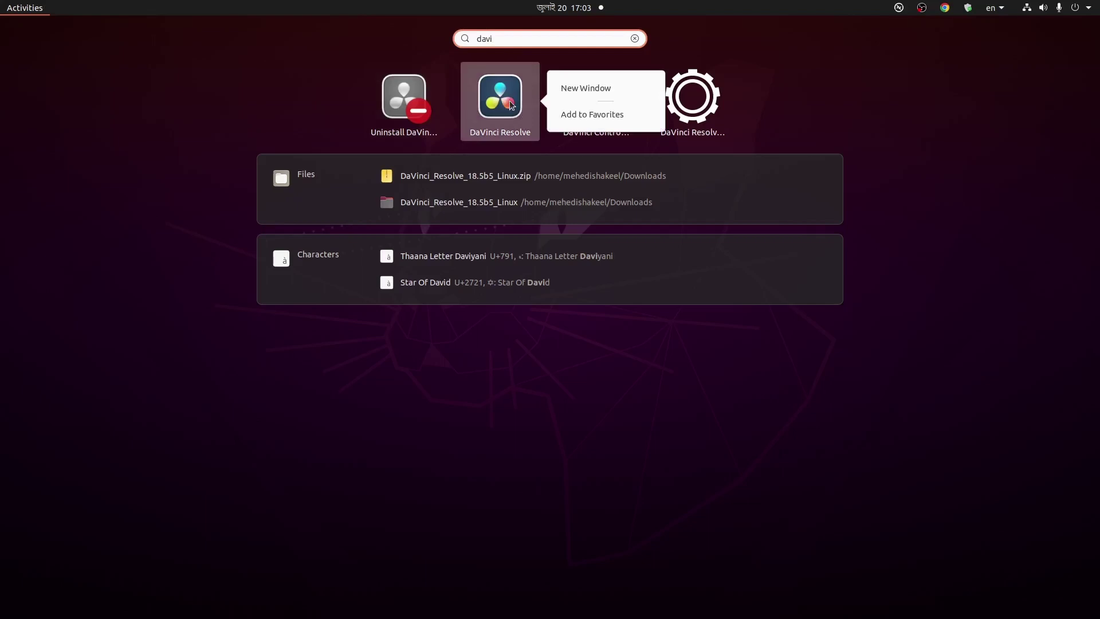
{"action": "left_click", "coordinate": [593, 111]}
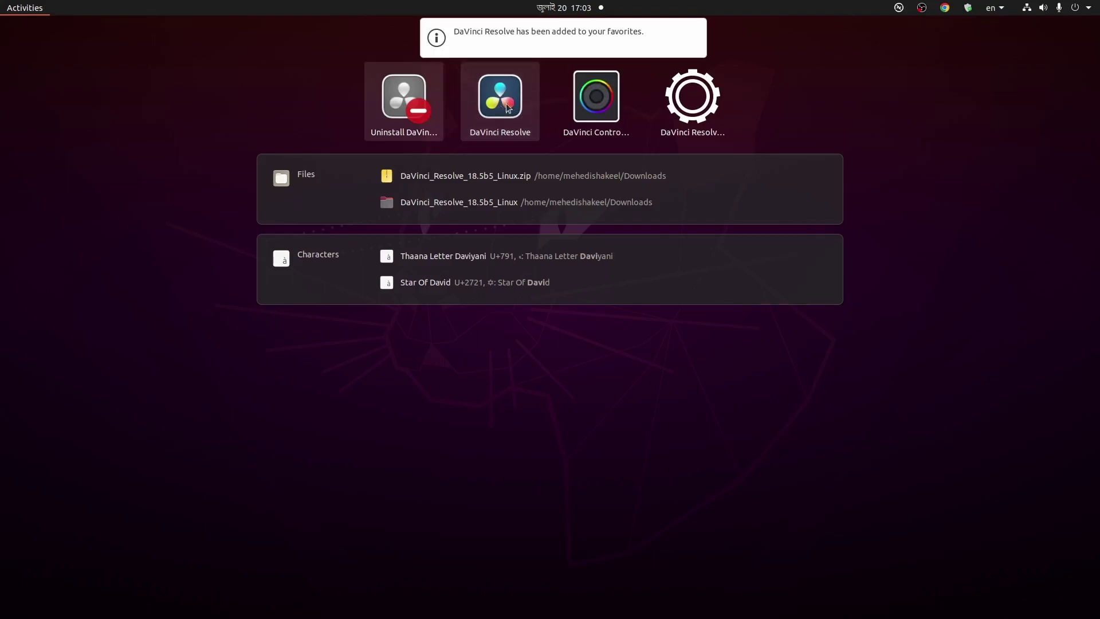
{"action": "left_click", "coordinate": [508, 107]}
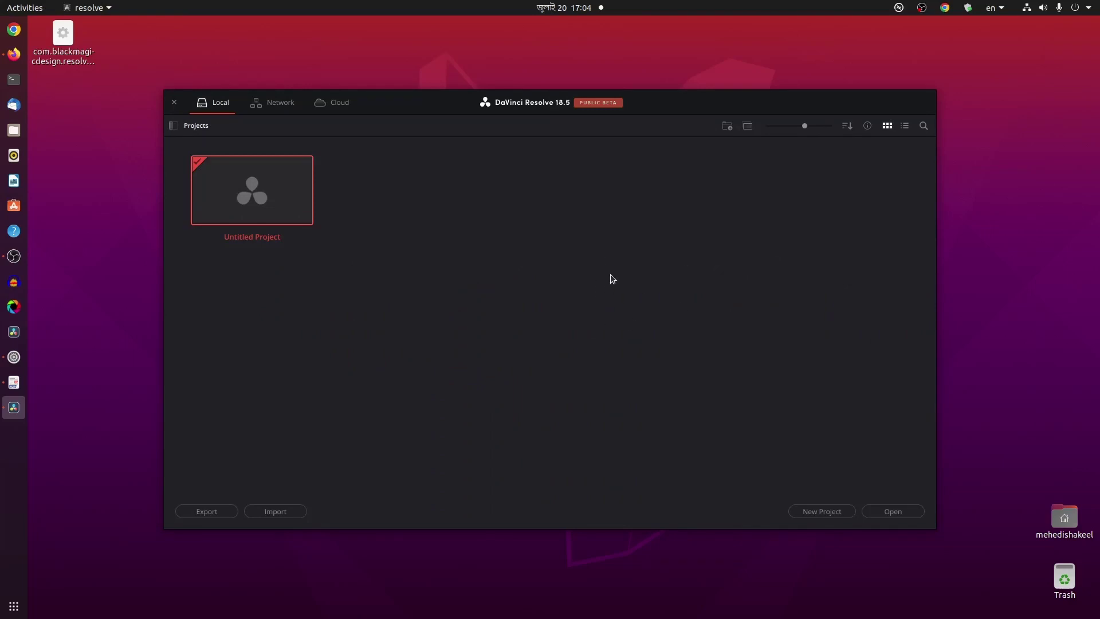
- Open Untitled Project and cycle through the Edit, Media, Cut and back to Edit pages
{"action": "double_click", "coordinate": [309, 201]}
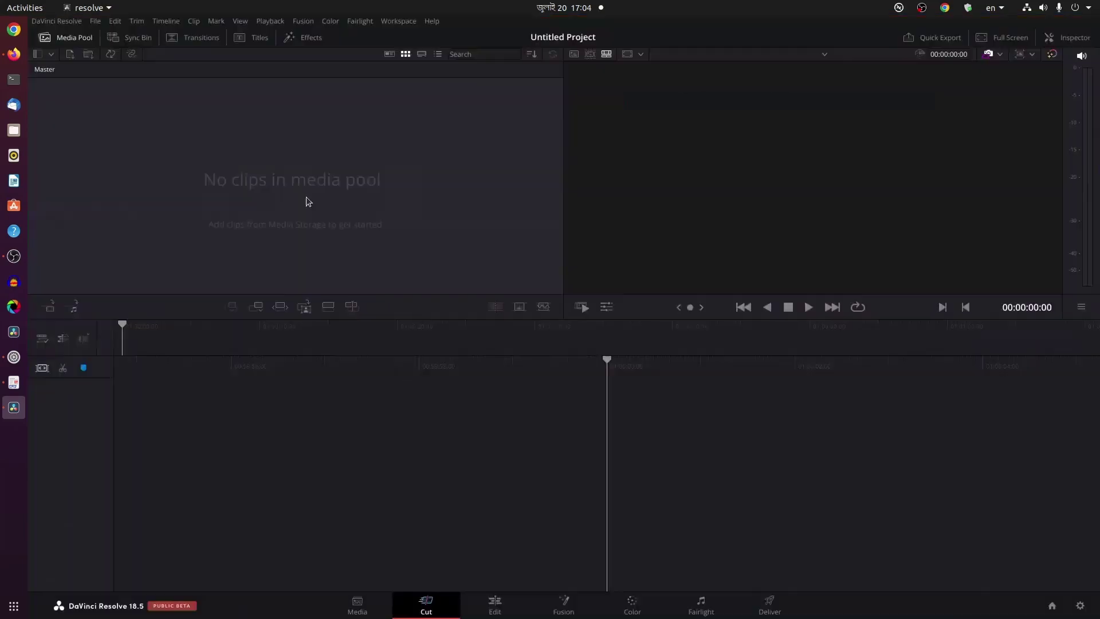
{"action": "left_click", "coordinate": [508, 601]}
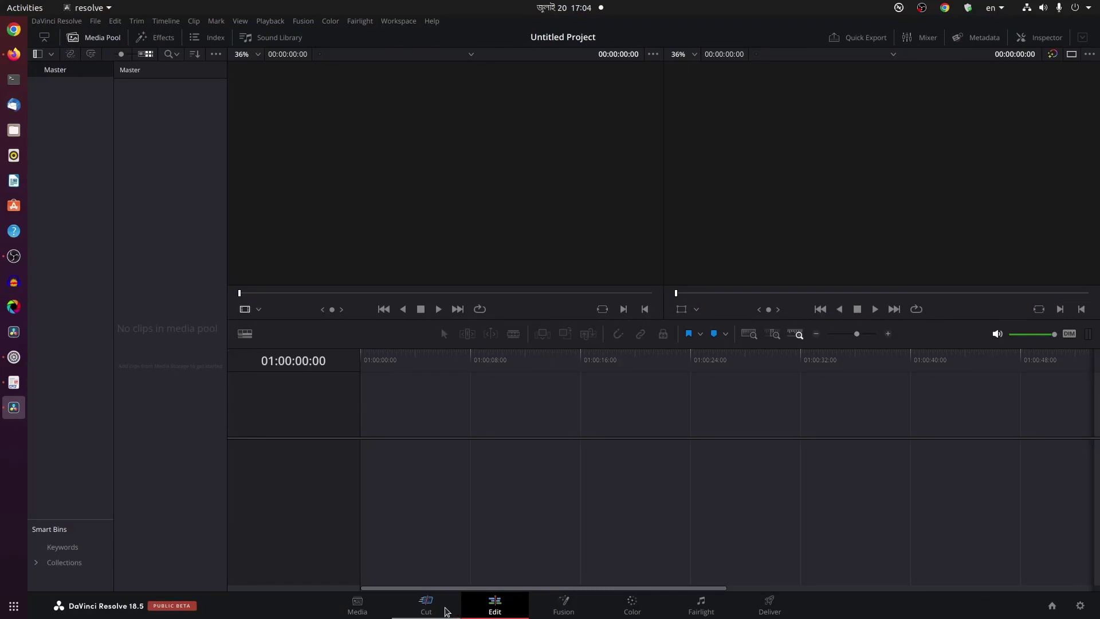
{"action": "left_click", "coordinate": [358, 606]}
{"action": "left_click", "coordinate": [426, 606]}
{"action": "left_click", "coordinate": [496, 607]}
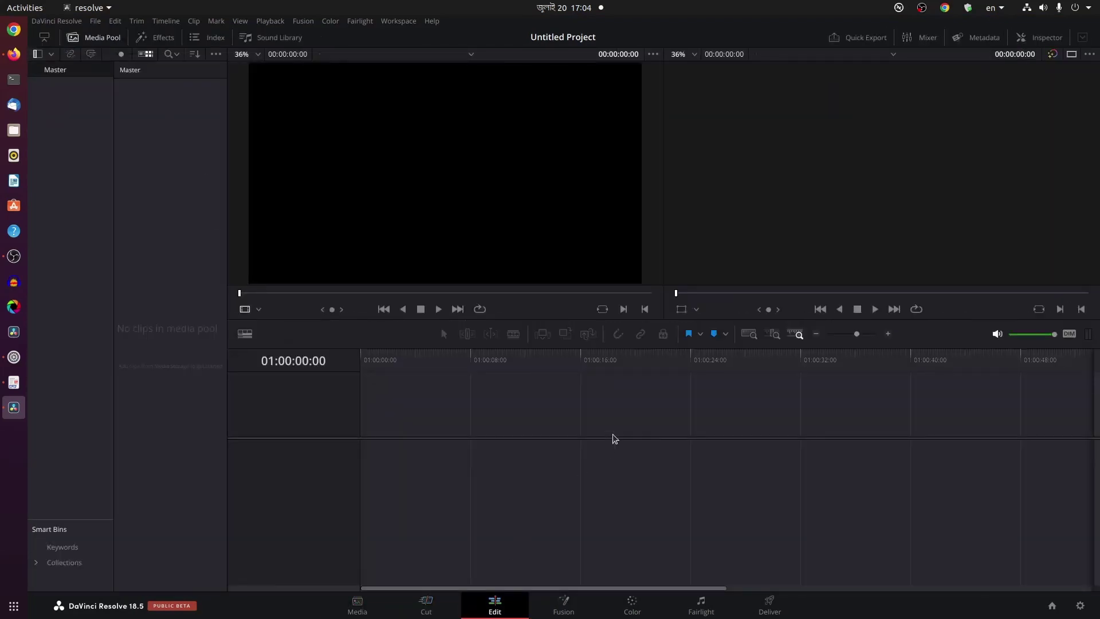
- Show the Memory and GPU settings in DaVinci Resolve Preferences
{"action": "left_click", "coordinate": [56, 21]}
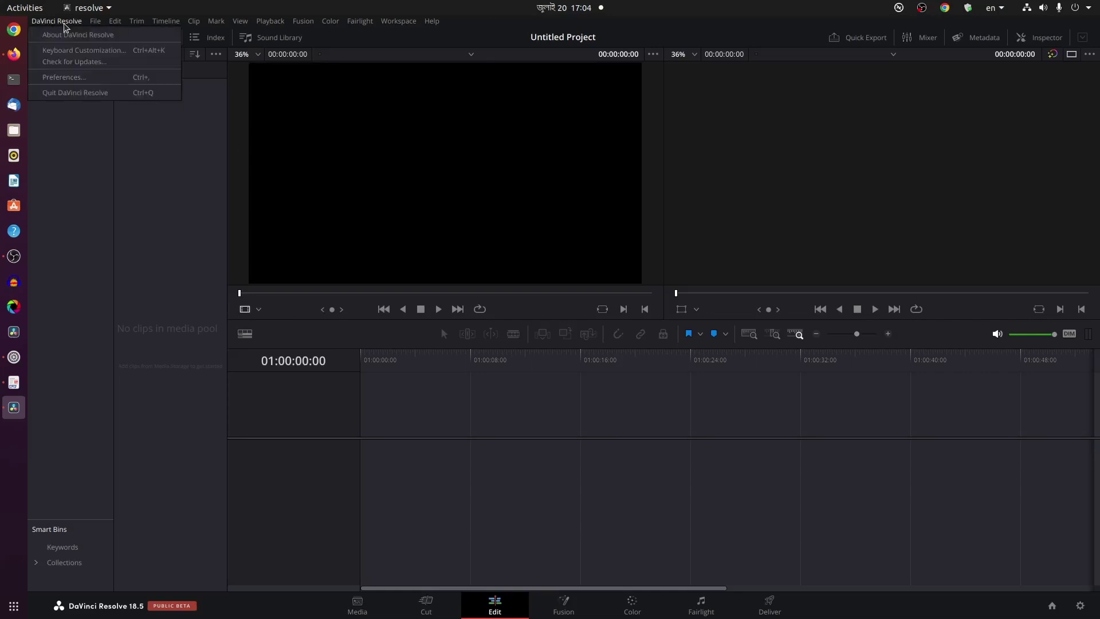
{"action": "left_click", "coordinate": [64, 76]}
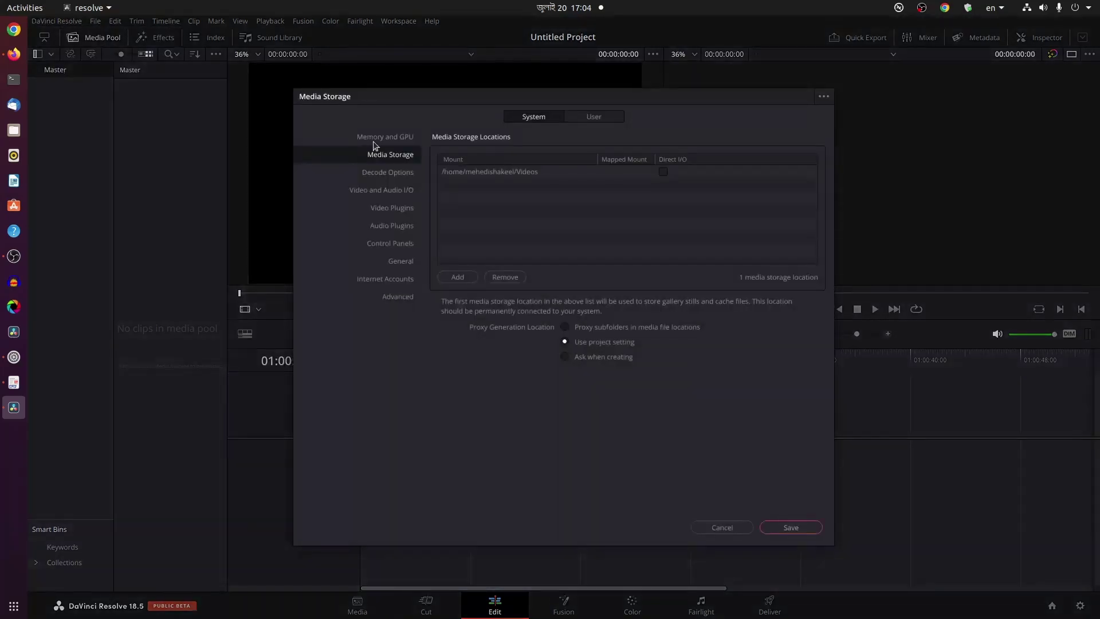
{"action": "left_click", "coordinate": [388, 140]}
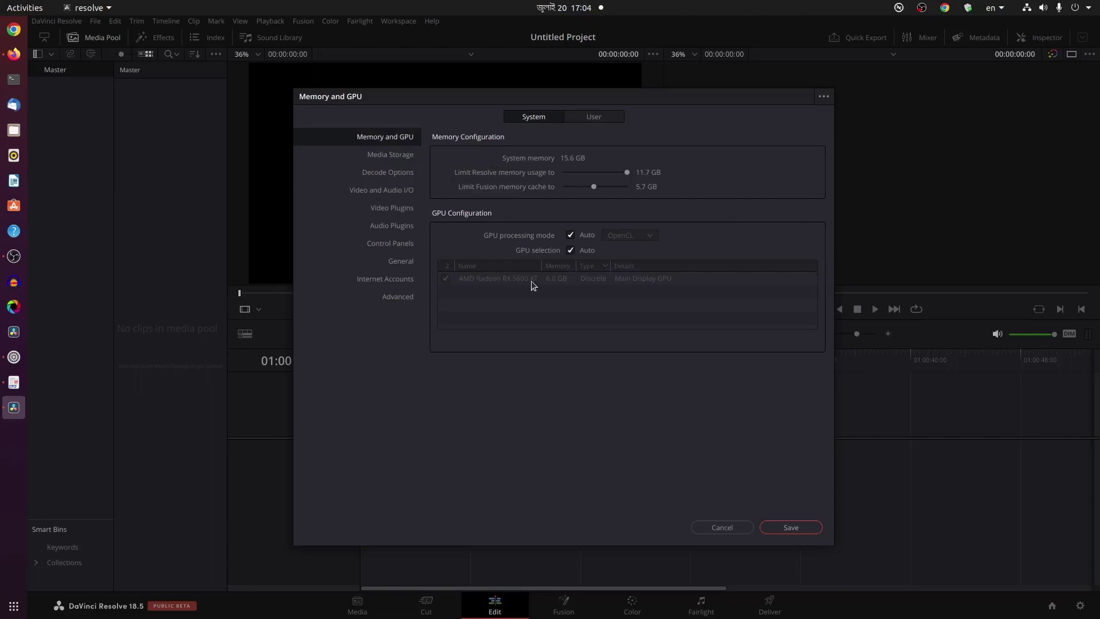